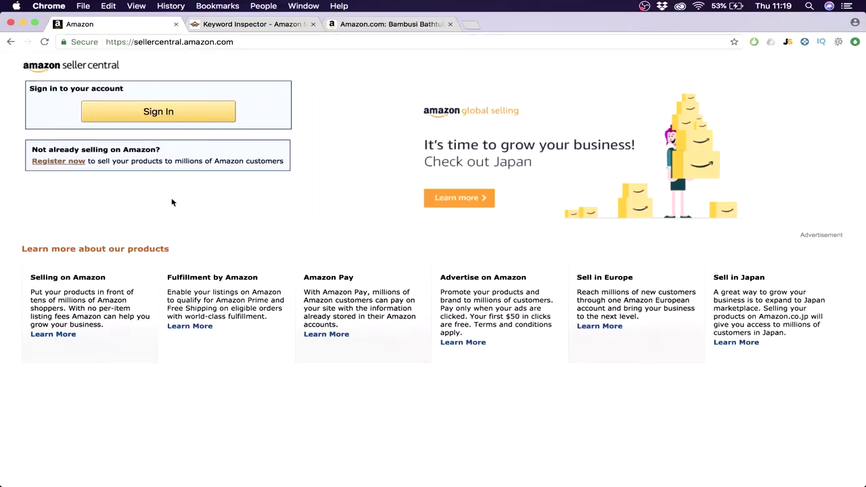
# - Follow the register link to the Amazon Services sell-on-Amazon page ($39.99 a month)
pyautogui.click(48, 162)
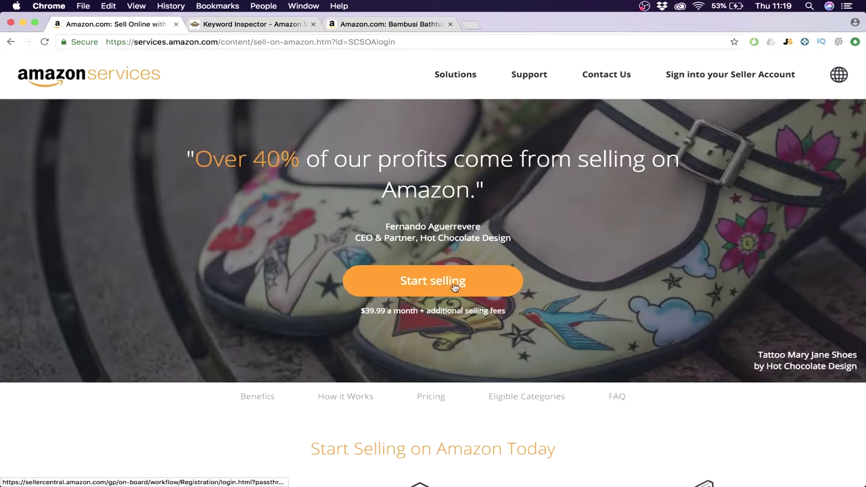
# - Start selling and sign in to reach the Seller Central account home dashboard
pyautogui.click(433, 283)
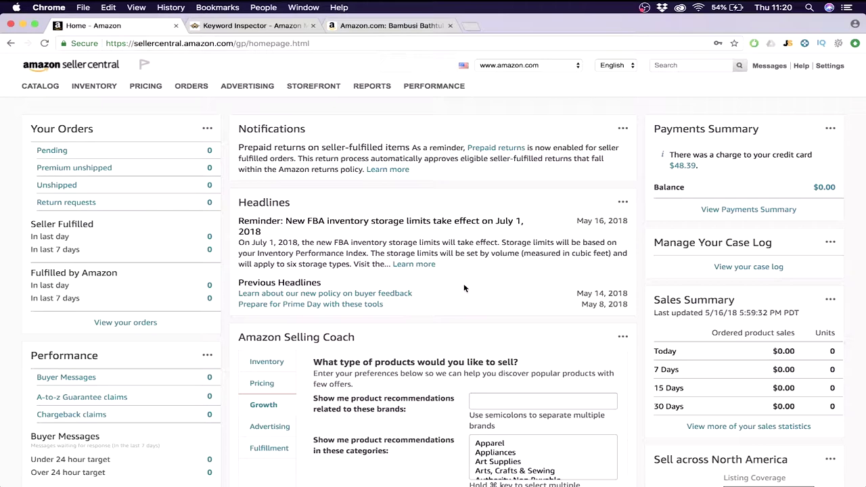
# - Show the Inventory dropdown and look over the dashboard's $0.00 sales summary
pyautogui.moveTo(105, 91)
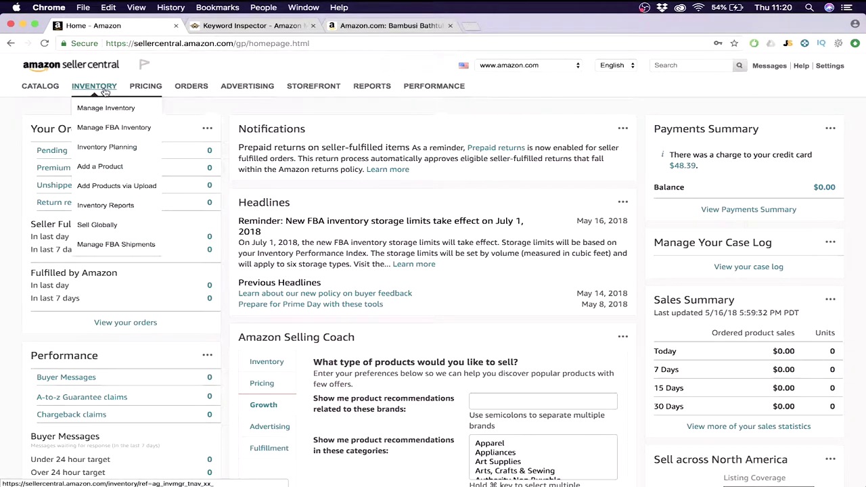
pyautogui.moveTo(335, 86)
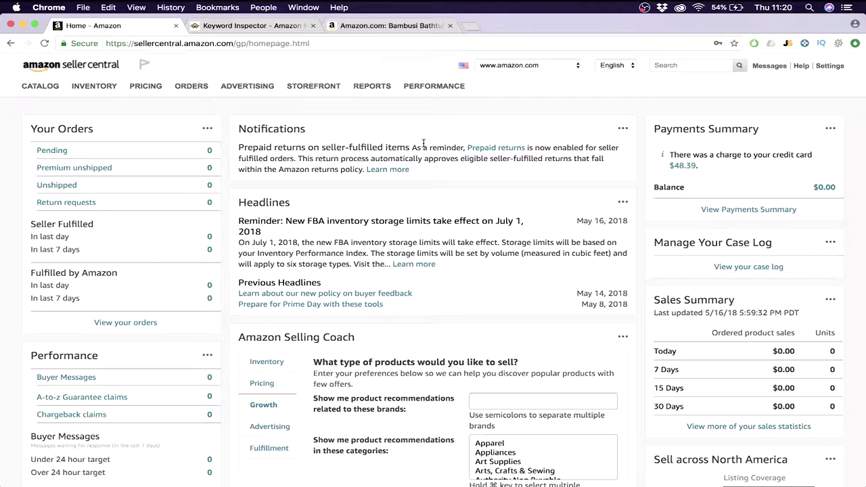
pyautogui.scroll(-2, 433, 152)
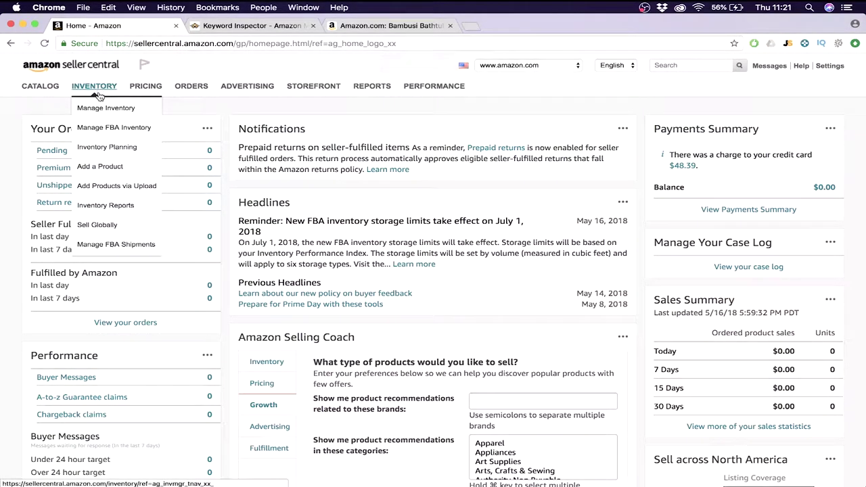
# - Start a new product listing at the Classify step, then view the $46.99 Bambusi caddy listing
pyautogui.click(108, 168)
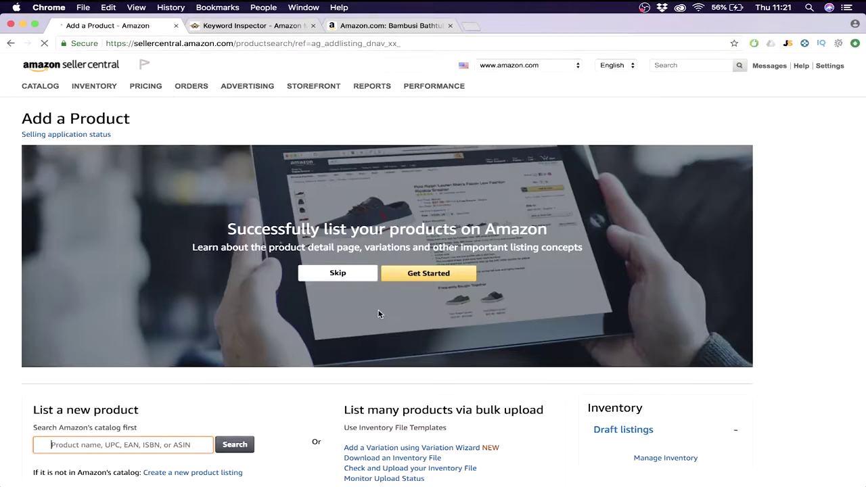
pyautogui.scroll(-1, 192, 359)
pyautogui.scroll(-2, 229, 369)
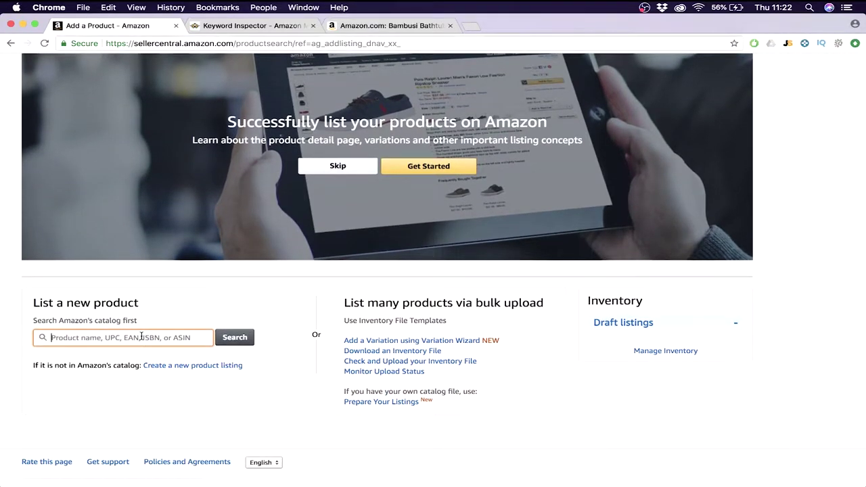
pyautogui.click(191, 370)
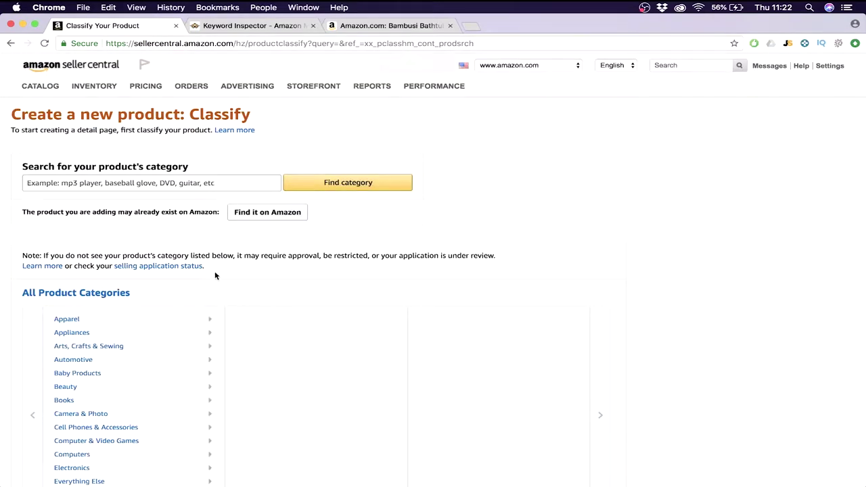
pyautogui.click(406, 26)
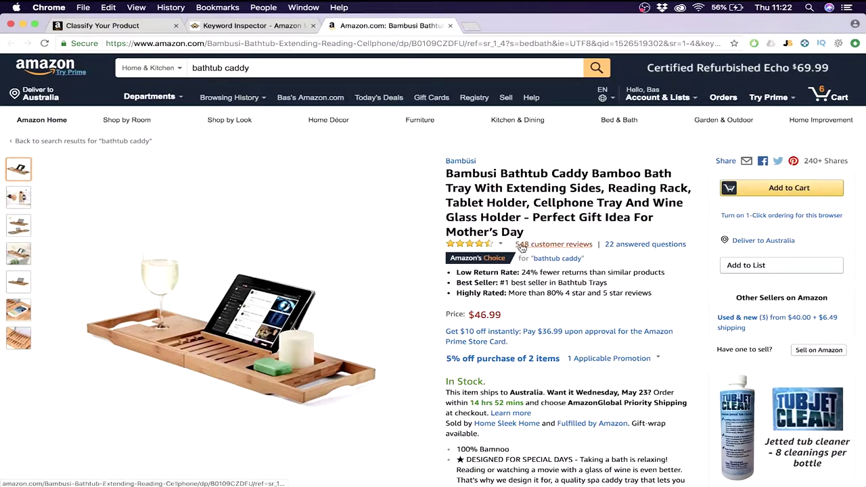
# - Check the Bambusi caddy's Product information and Bathtub Trays rank, then return to Classify
pyautogui.scroll(-3, 521, 248)
pyautogui.scroll(-10, 521, 248)
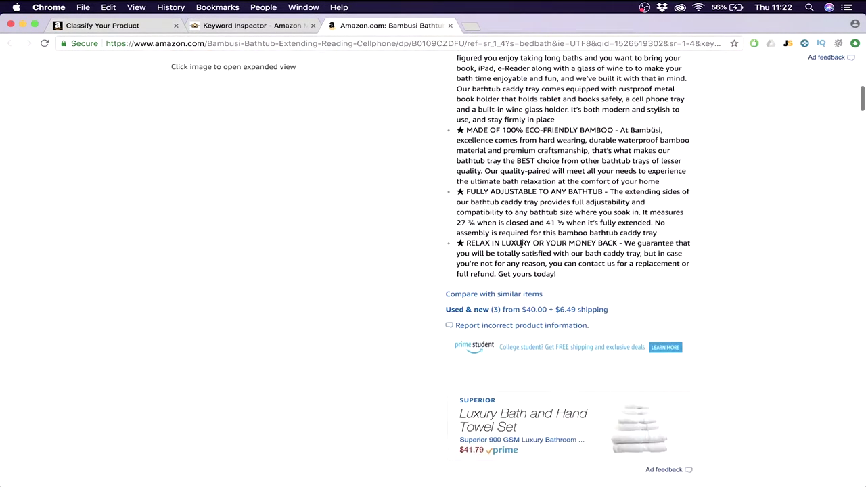
pyautogui.scroll(-15, 521, 249)
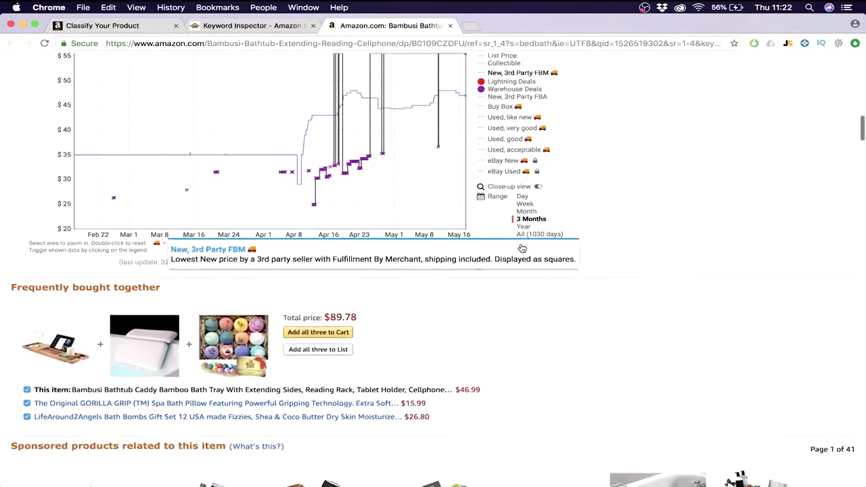
pyautogui.scroll(-20, 521, 238)
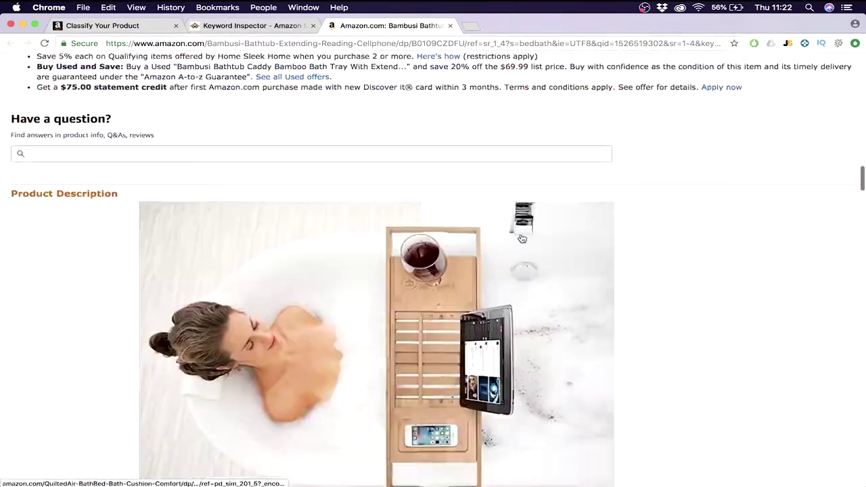
pyautogui.scroll(-20, 521, 238)
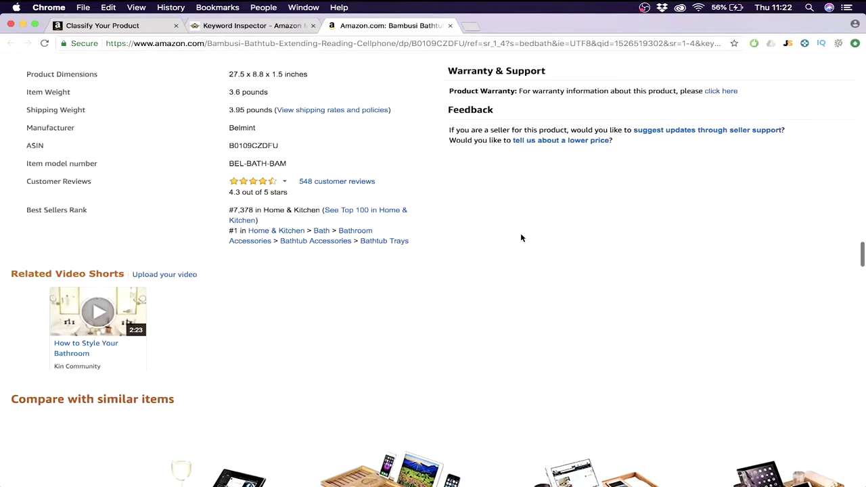
pyautogui.scroll(1, 521, 238)
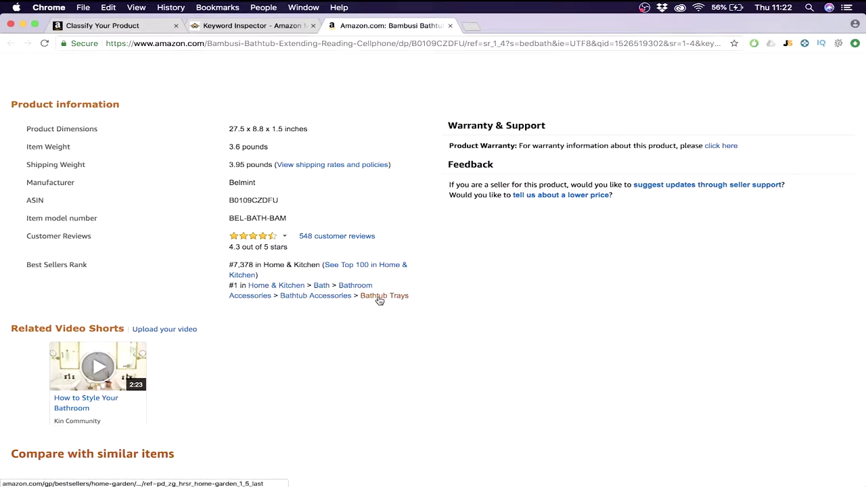
pyautogui.click(121, 27)
# - Pick Home & Garden > Bed & Bath > Bathroom Accessories > Bathroom Trays and select it
pyautogui.scroll(-4, 280, 275)
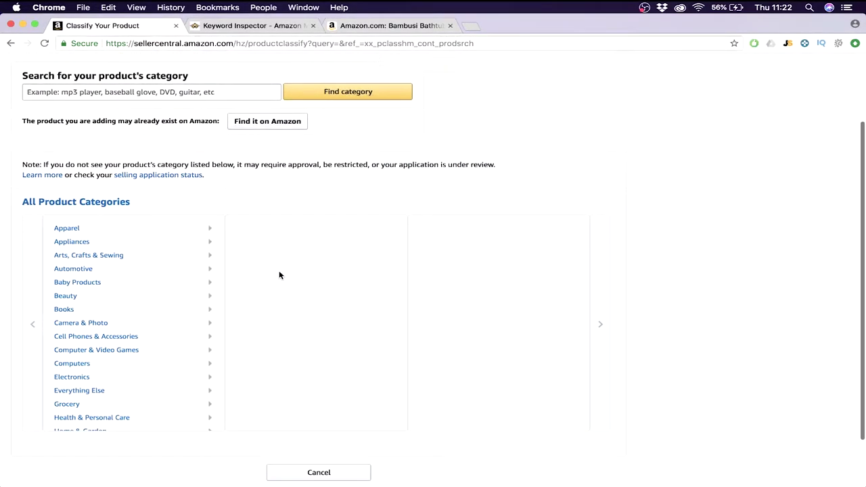
pyautogui.scroll(-4, 139, 314)
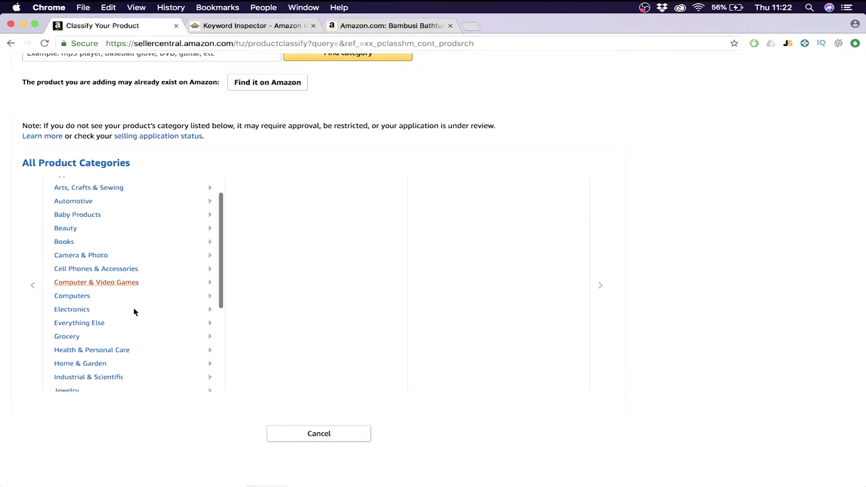
pyautogui.scroll(-3, 140, 314)
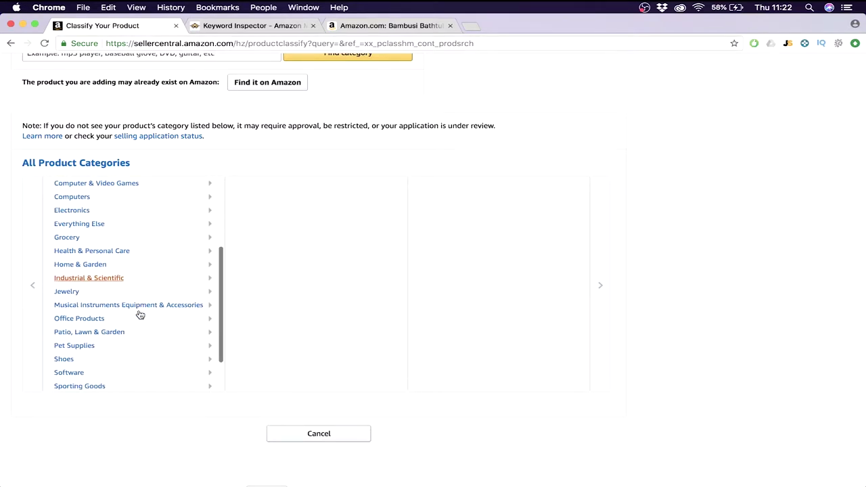
pyautogui.scroll(3, 140, 314)
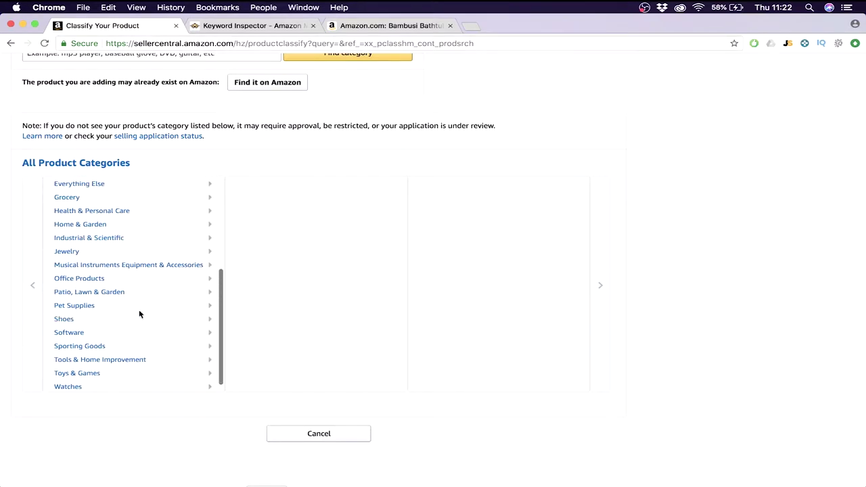
pyautogui.scroll(3, 138, 314)
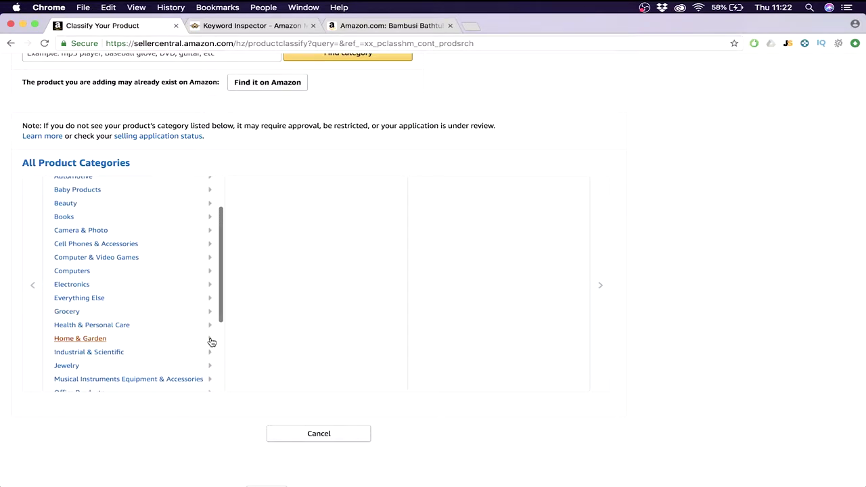
pyautogui.click(210, 340)
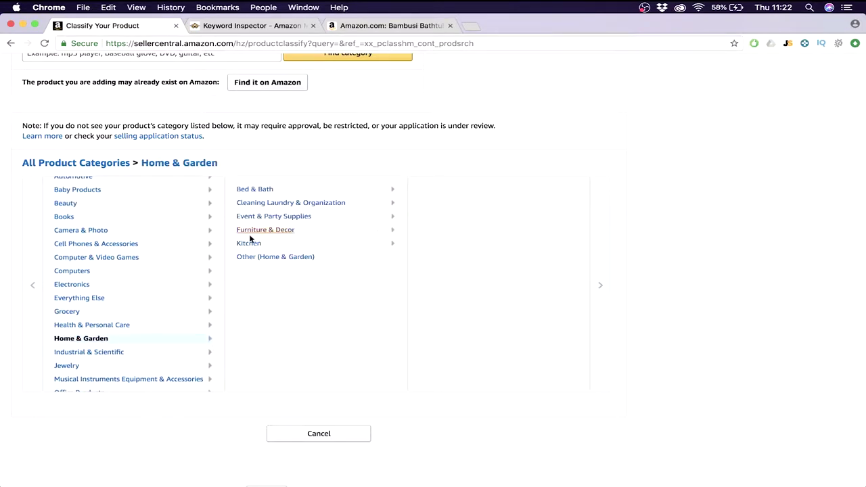
pyautogui.click(392, 193)
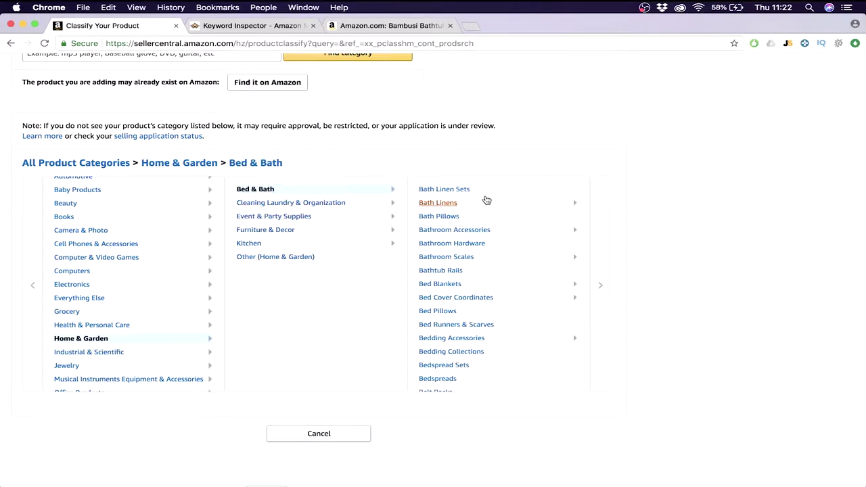
pyautogui.scroll(-2, 471, 249)
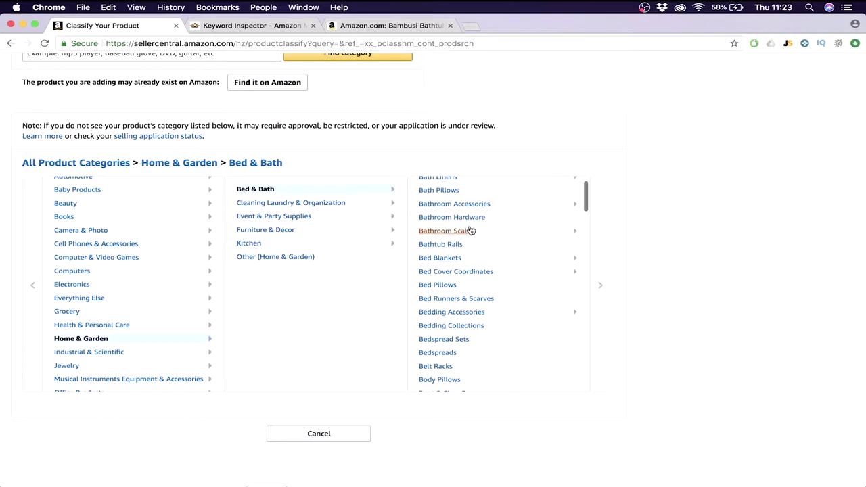
pyautogui.click(577, 206)
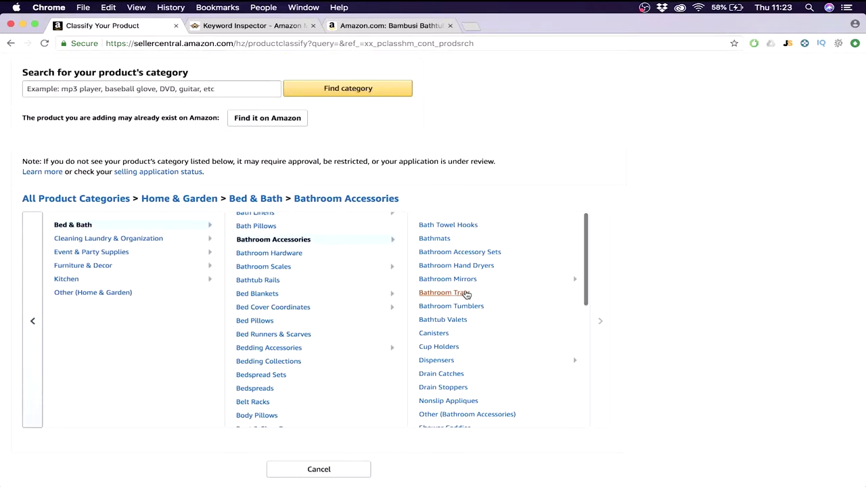
pyautogui.click(450, 293)
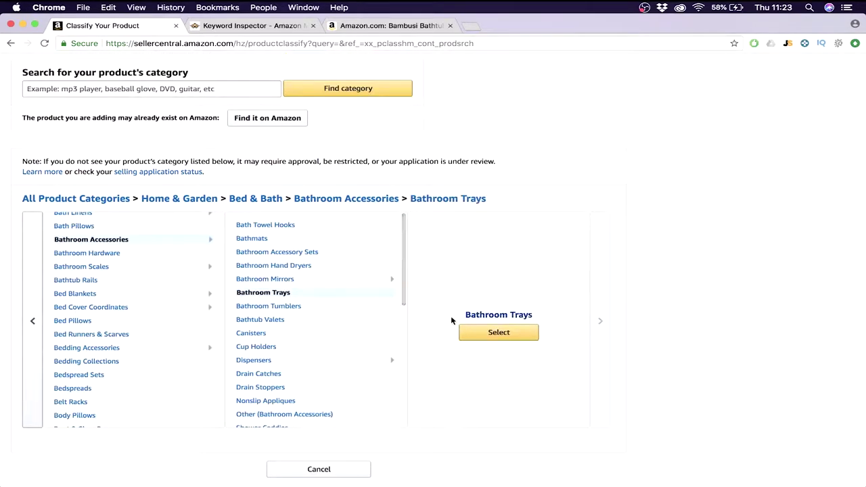
pyautogui.click(498, 340)
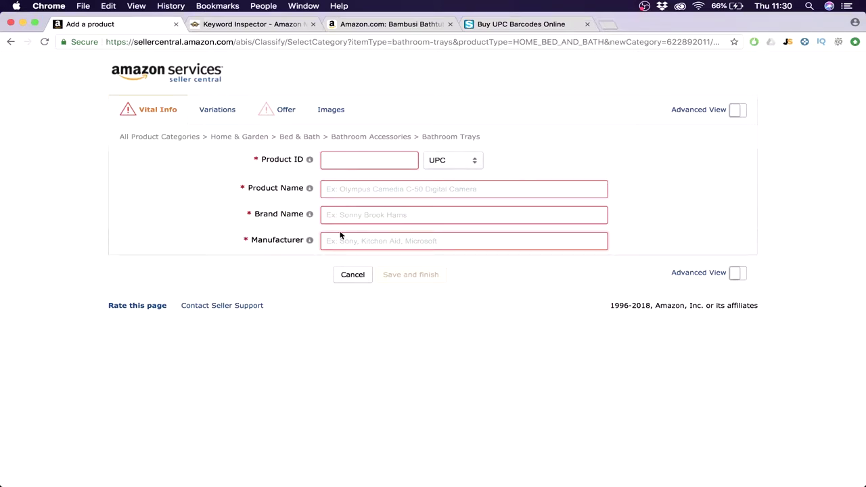
# - Place the cursor in the Product ID field, then switch to the Speedy Barcodes UPC store
pyautogui.click(355, 161)
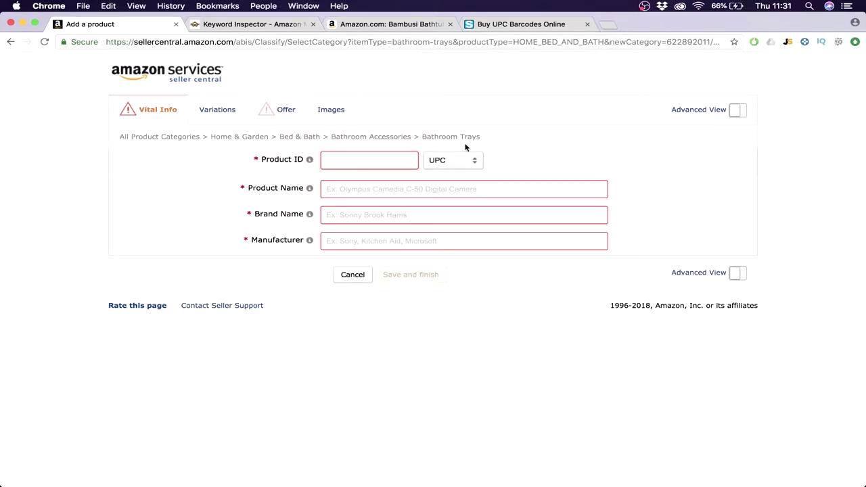
pyautogui.click(517, 24)
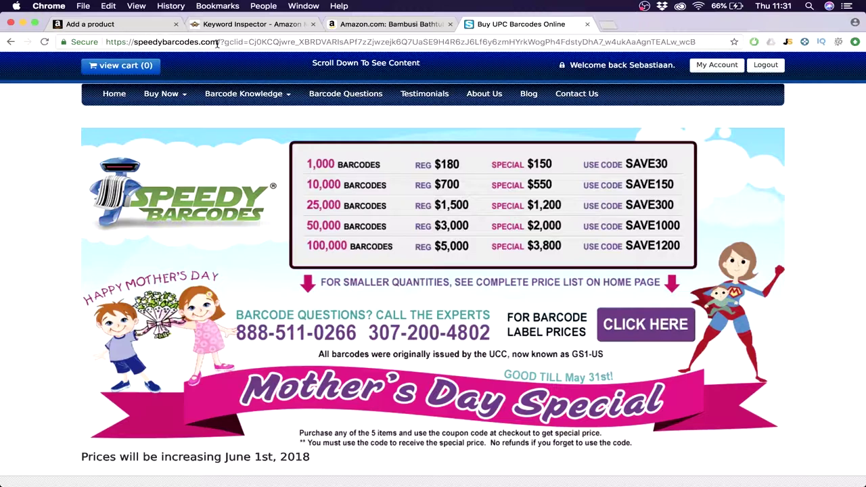
pyautogui.scroll(-6, 338, 247)
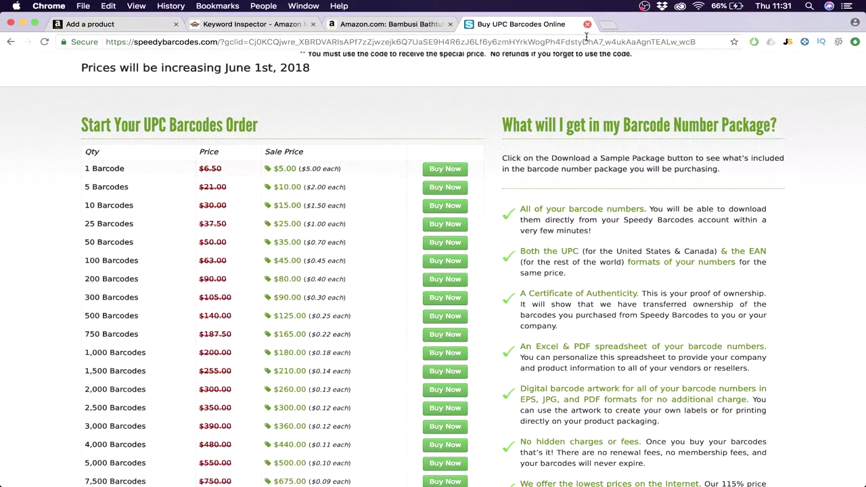
pyautogui.moveTo(587, 464)
pyautogui.click(628, 465)
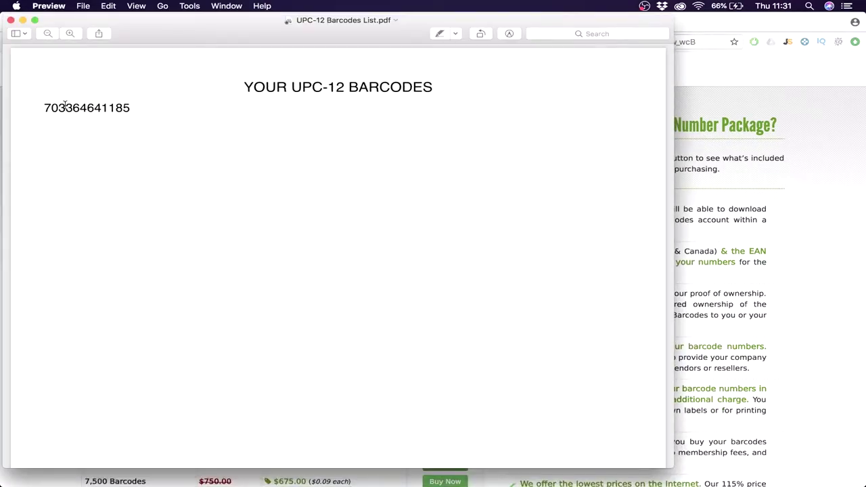
pyautogui.moveTo(46, 107); pyautogui.dragTo(129, 108)
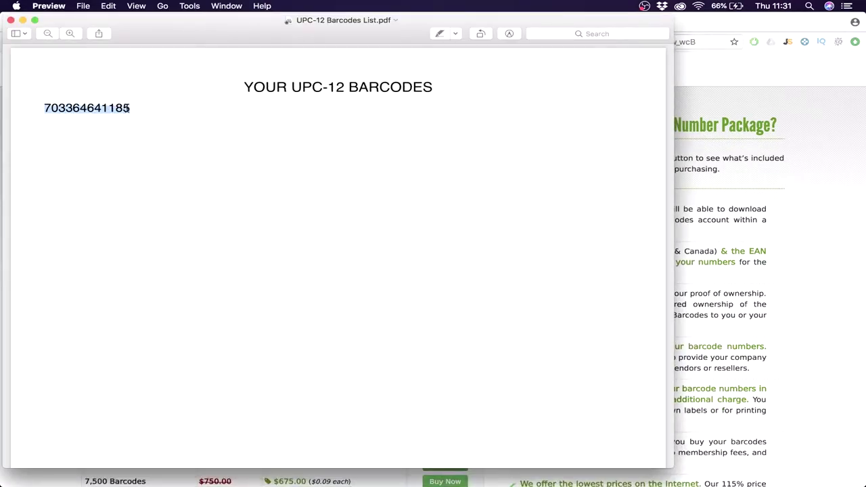
pyautogui.press('super+c')
pyautogui.click(21, 20)
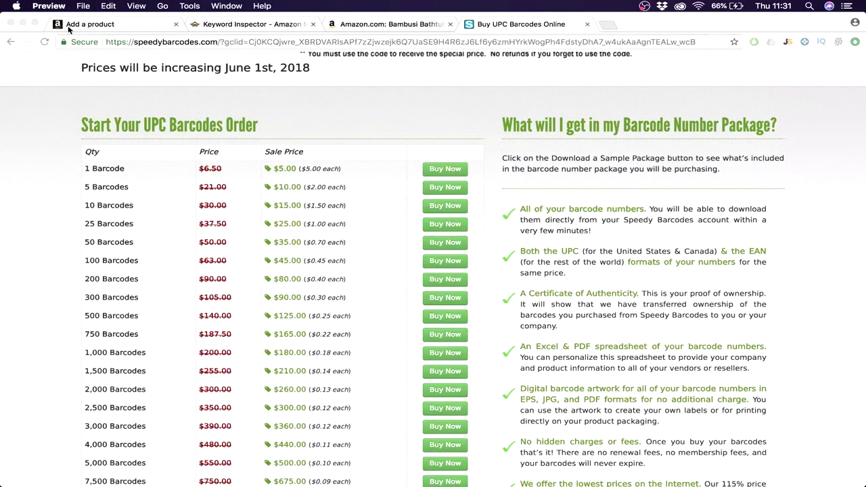
pyautogui.click(102, 24)
pyautogui.press('super+v')
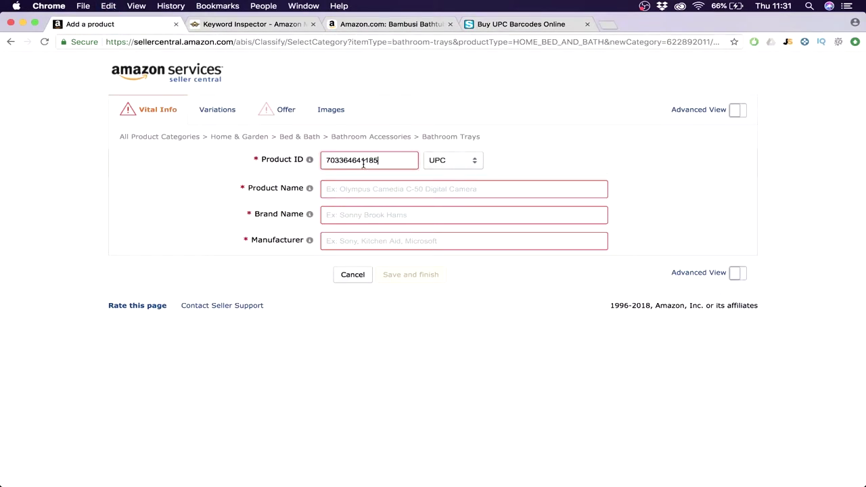
pyautogui.click(486, 192)
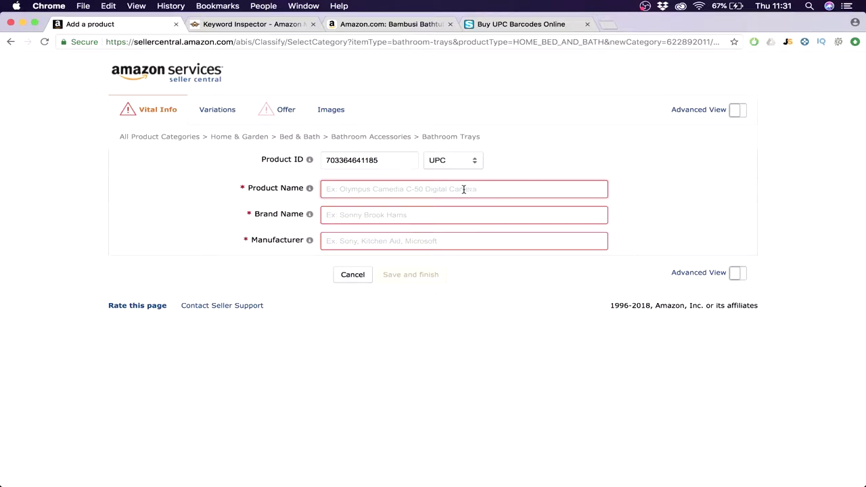
pyautogui.write('Easy')
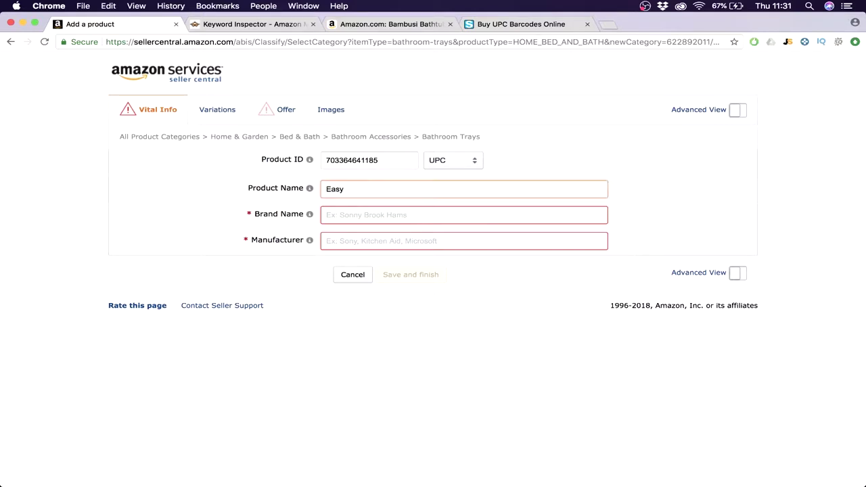
pyautogui.press('BackSpace')
pyautogui.write('ebuddy Bathtub ')
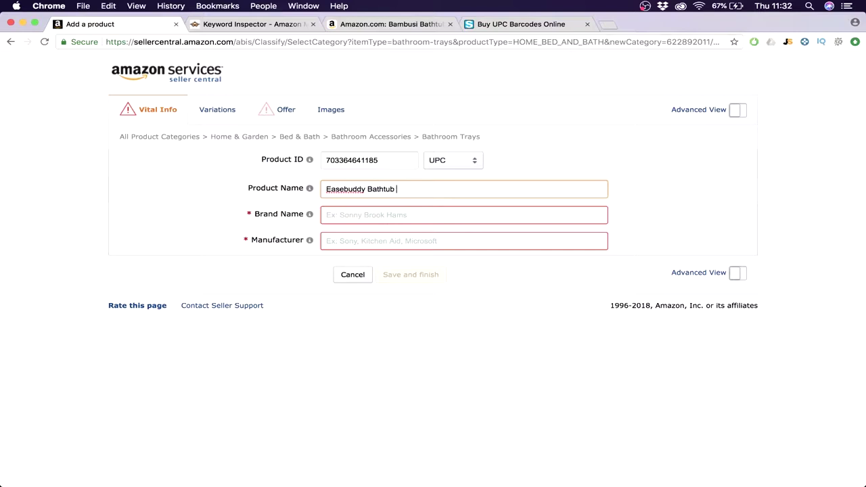
pyautogui.write('Caddy Tray')
pyautogui.write('Premium')
# - Enter brand name Easebuddy and manufacturer Easybuddy
pyautogui.click(405, 213)
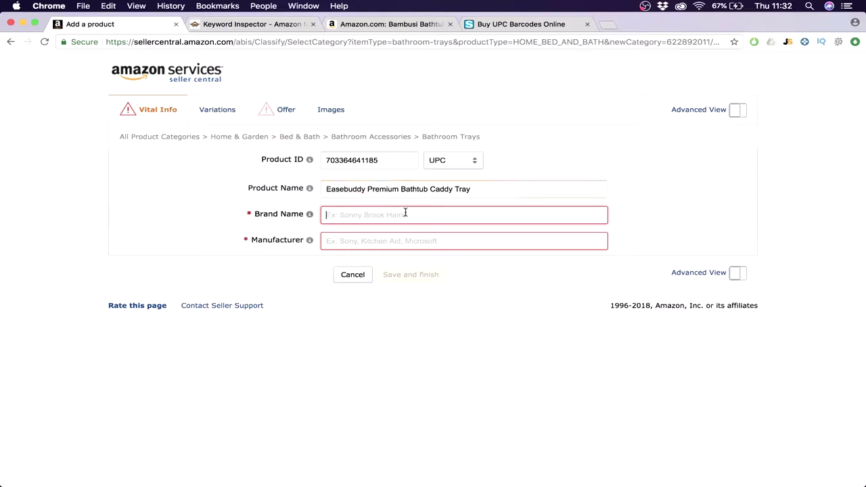
pyautogui.write('E')
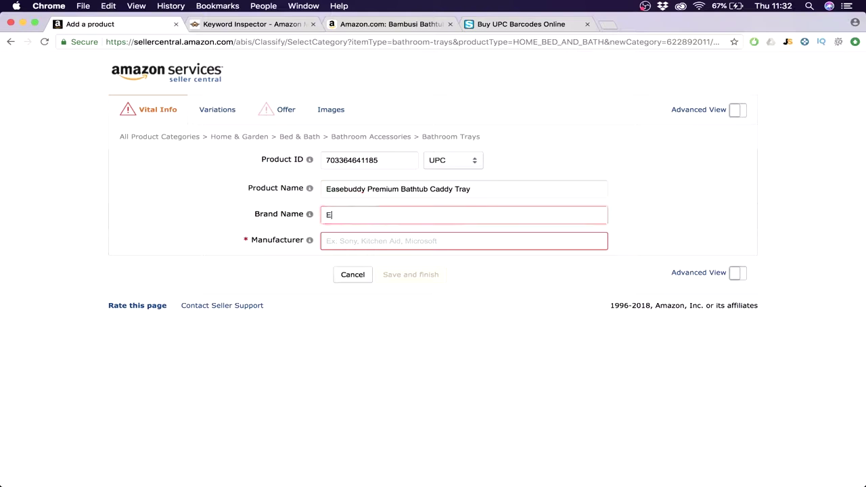
pyautogui.write('asebuddy')
pyautogui.click(397, 242)
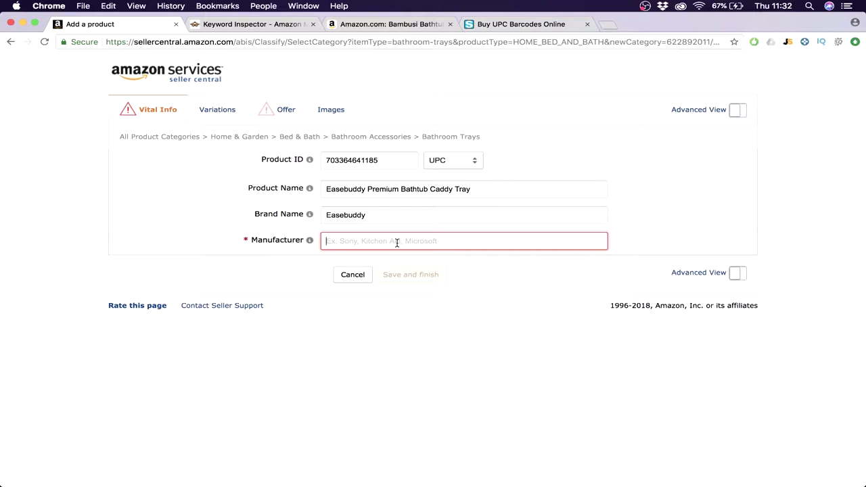
pyautogui.write('Easybuddy')
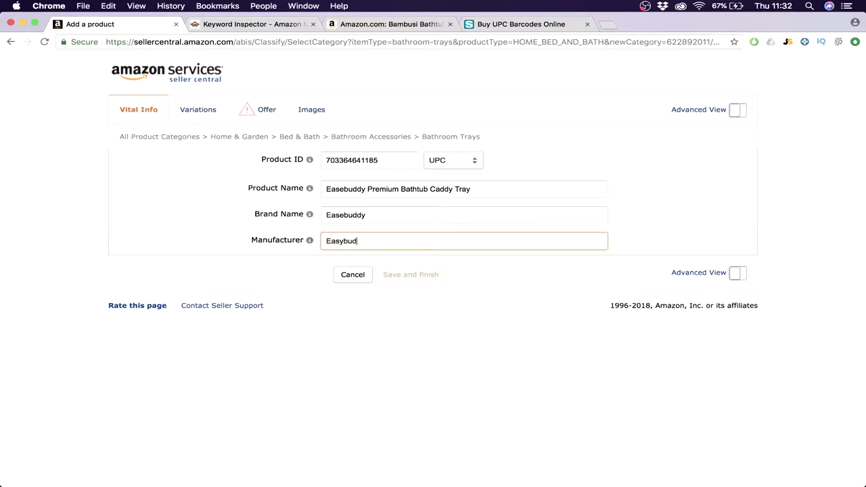
pyautogui.click(504, 273)
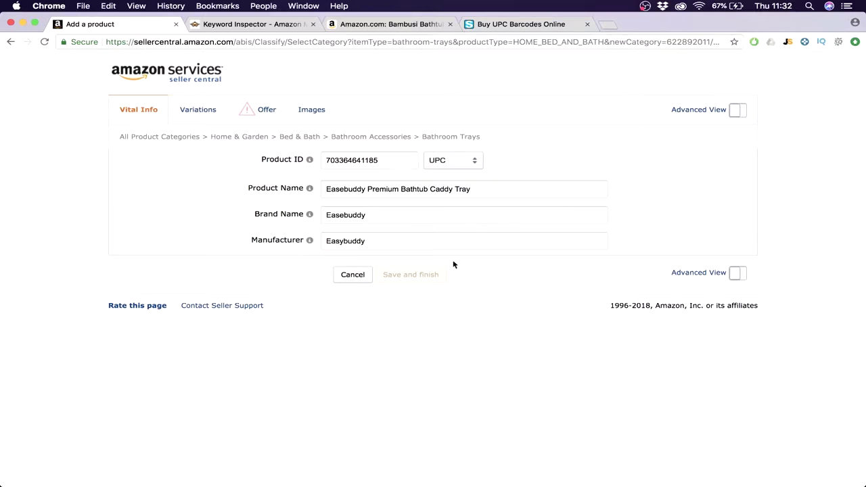
pyautogui.click(200, 110)
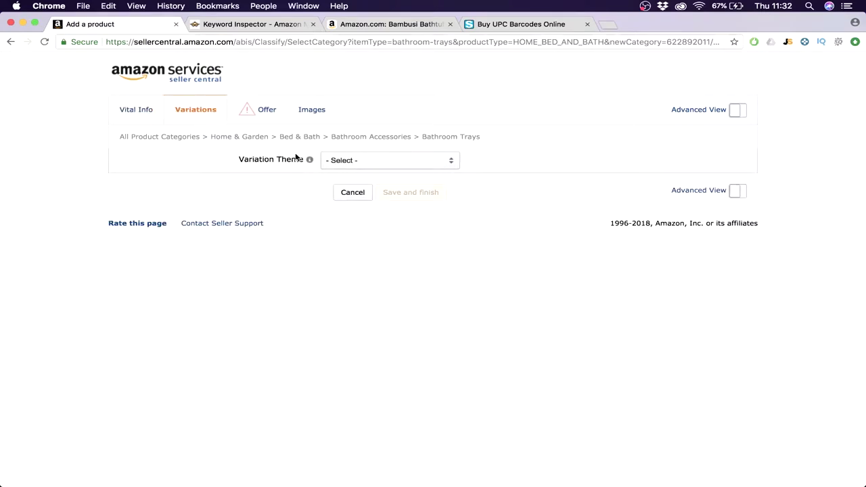
# - On the Offer section, set the price to $35 and leave the seller SKU blank
pyautogui.click(267, 110)
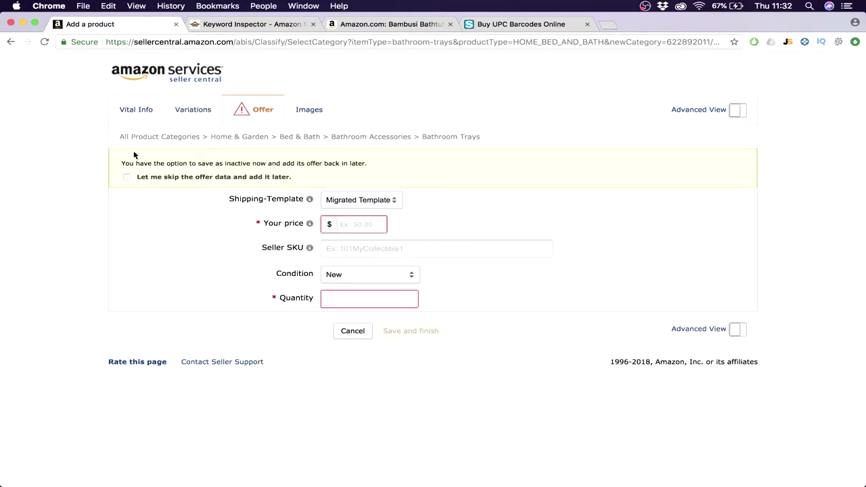
pyautogui.click(370, 218)
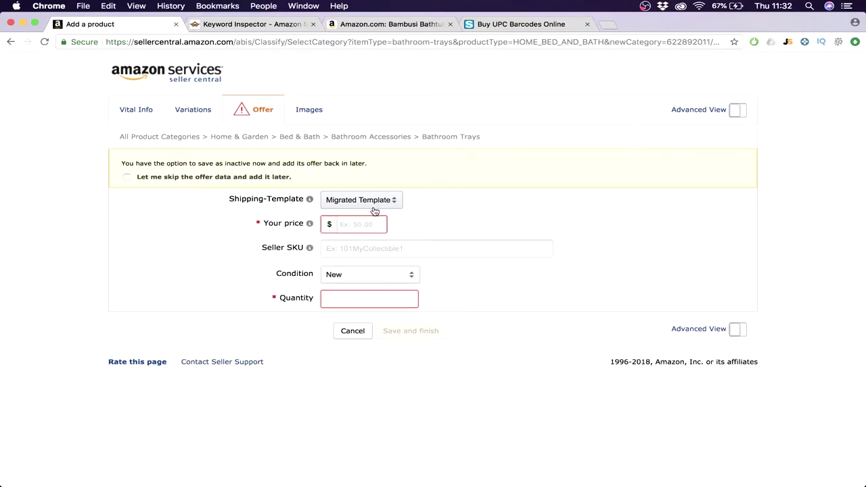
pyautogui.write('35')
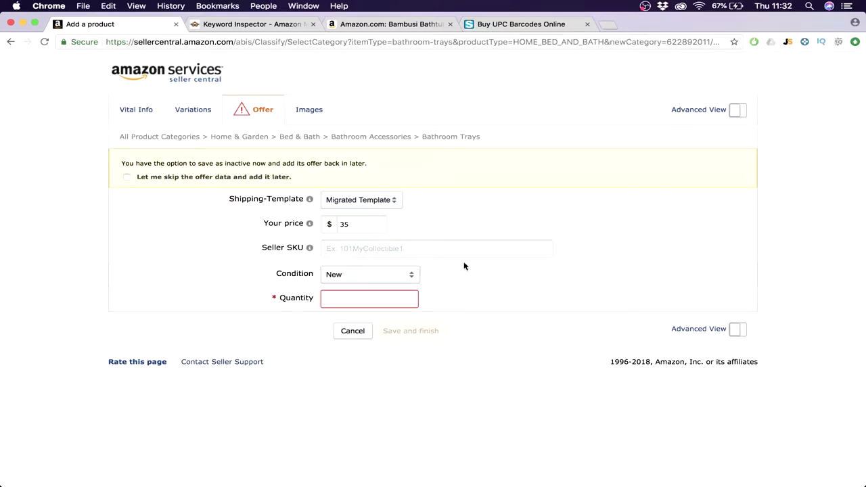
pyautogui.click(400, 250)
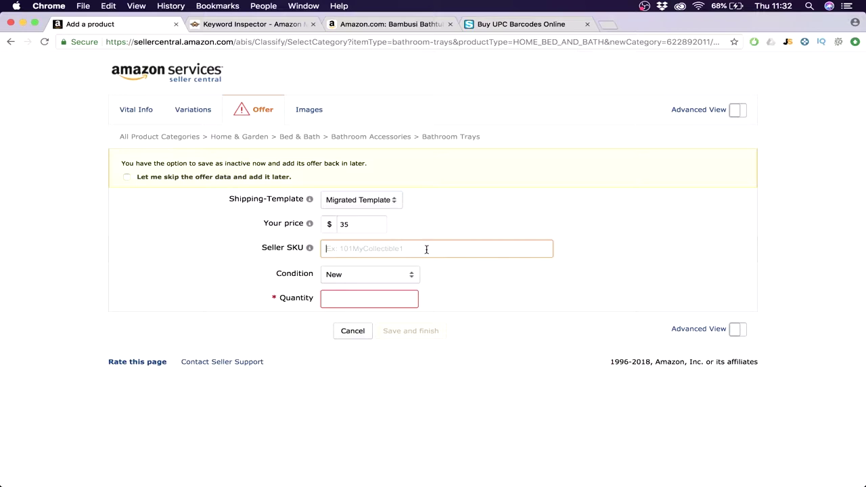
pyautogui.write('EAS')
pyautogui.press('BackSpace')
pyautogui.press('BackSpace')
pyautogui.press('BackSpace')
pyautogui.press('BackSpace')
pyautogui.click(580, 268)
# - Keep the condition New and set the quantity to 1
pyautogui.click(379, 273)
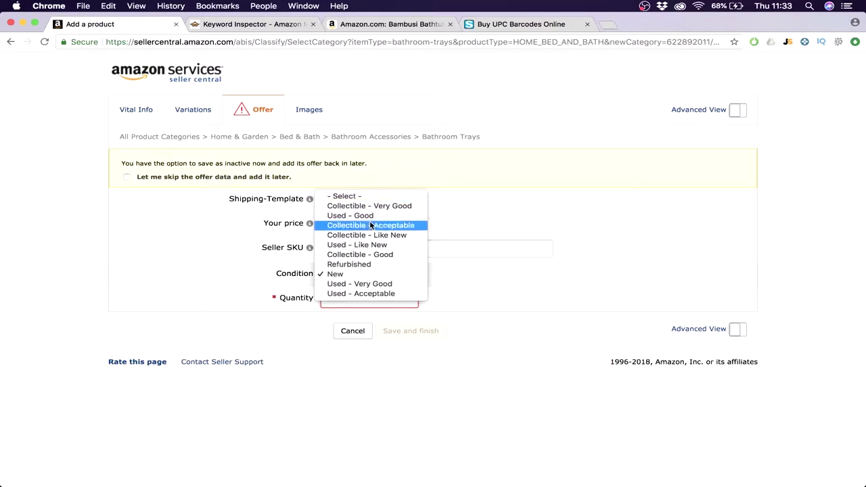
pyautogui.click(363, 273)
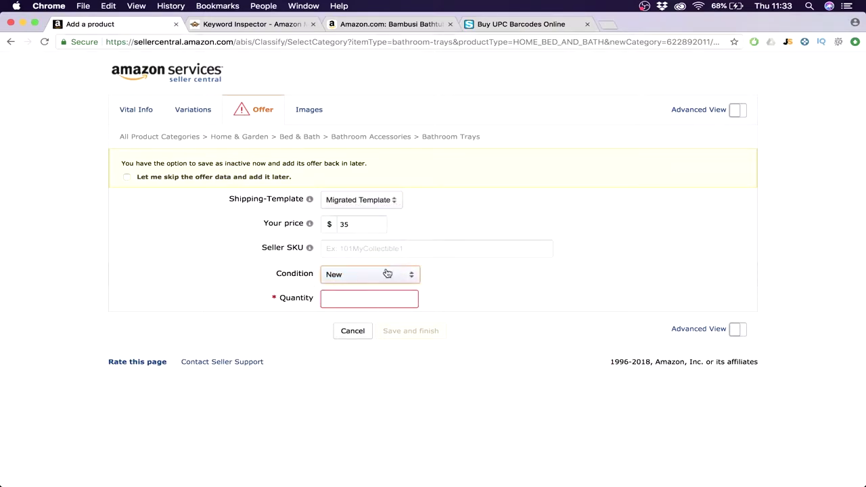
pyautogui.click(373, 302)
pyautogui.write('1')
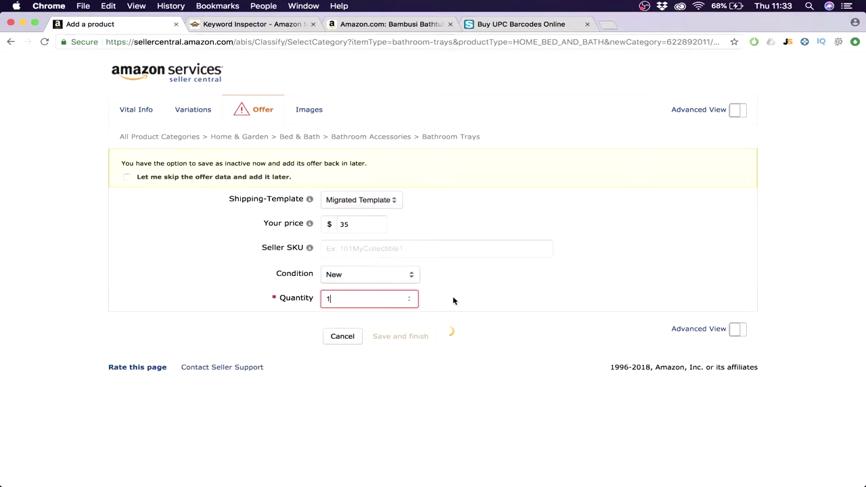
pyautogui.click(477, 297)
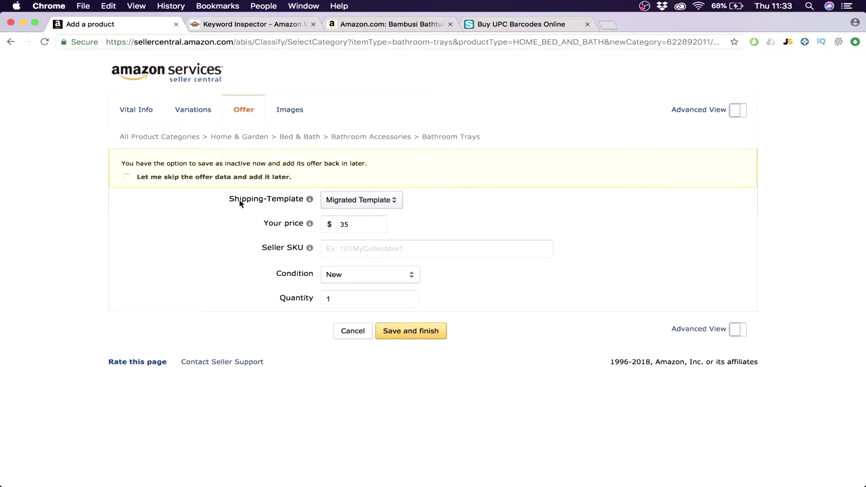
# - Glance at the Images section, then save and finish the listing
pyautogui.click(289, 110)
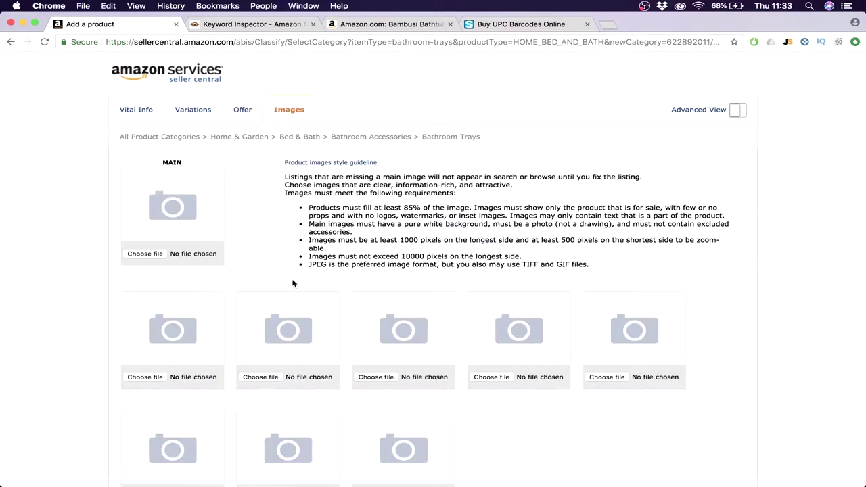
pyautogui.scroll(-2, 293, 284)
pyautogui.scroll(2, 293, 284)
pyautogui.click(243, 110)
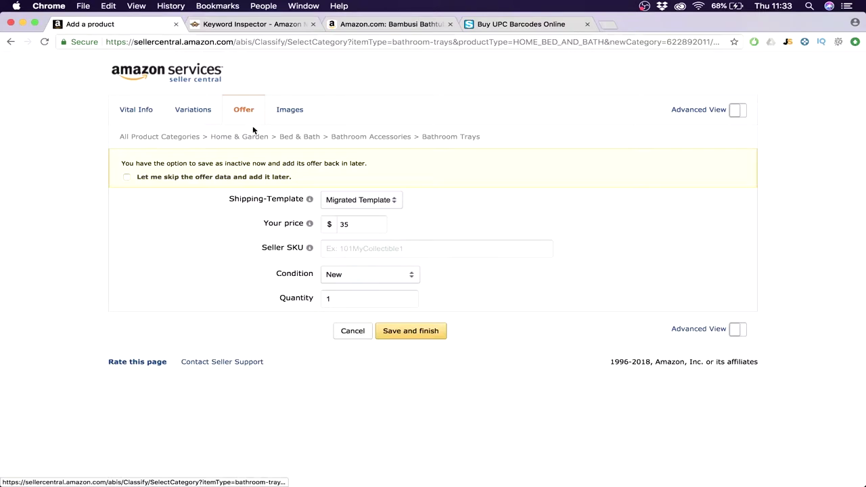
pyautogui.click(426, 335)
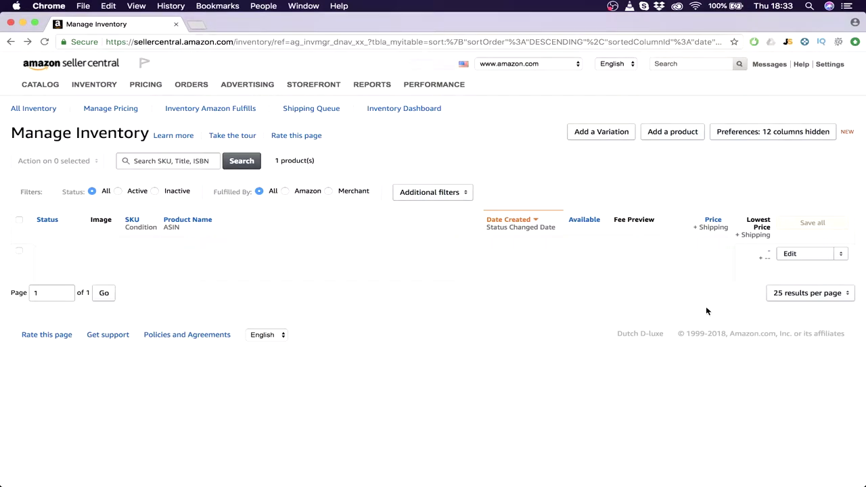
# - Check the Easebuddy row's actions list until the listing shows Active at $35.00 with 1 available
pyautogui.click(842, 256)
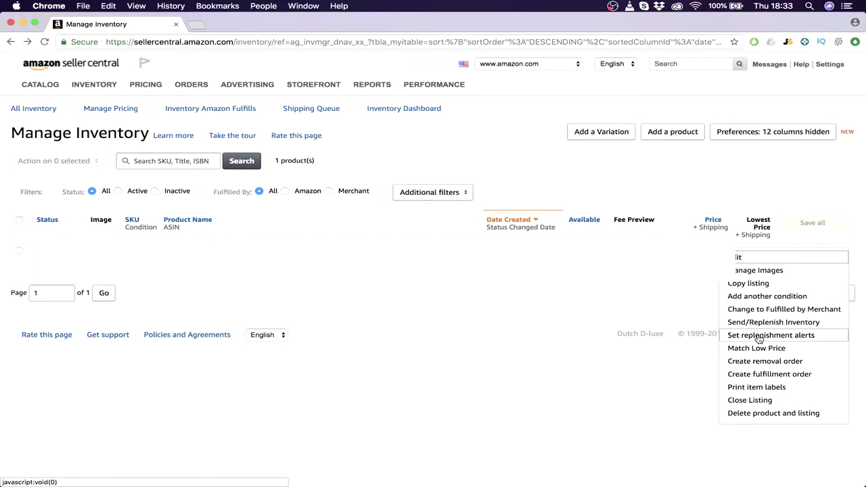
pyautogui.click(777, 386)
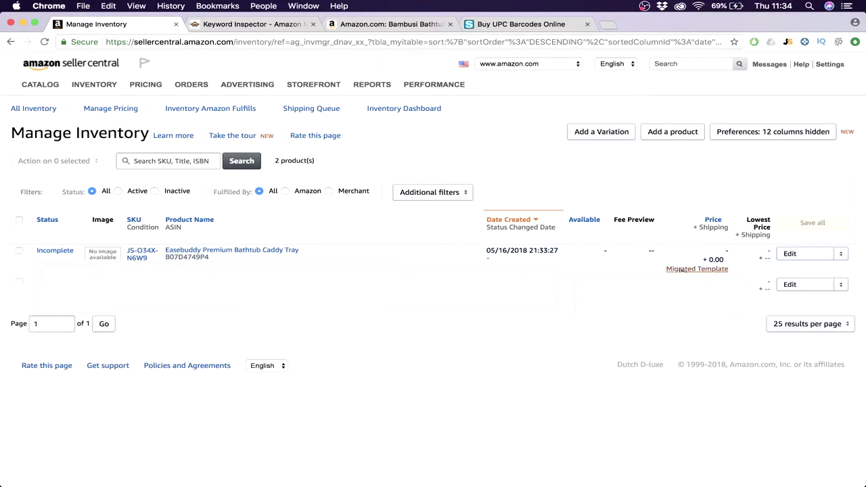
pyautogui.click(841, 255)
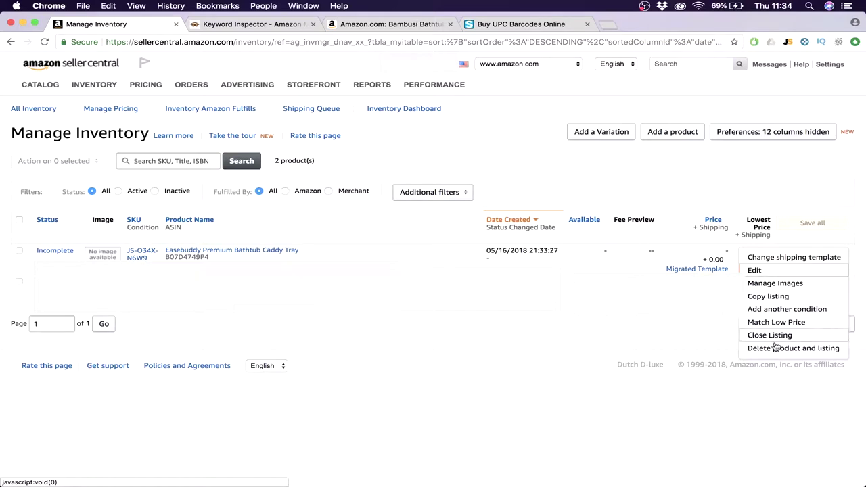
pyautogui.click(594, 173)
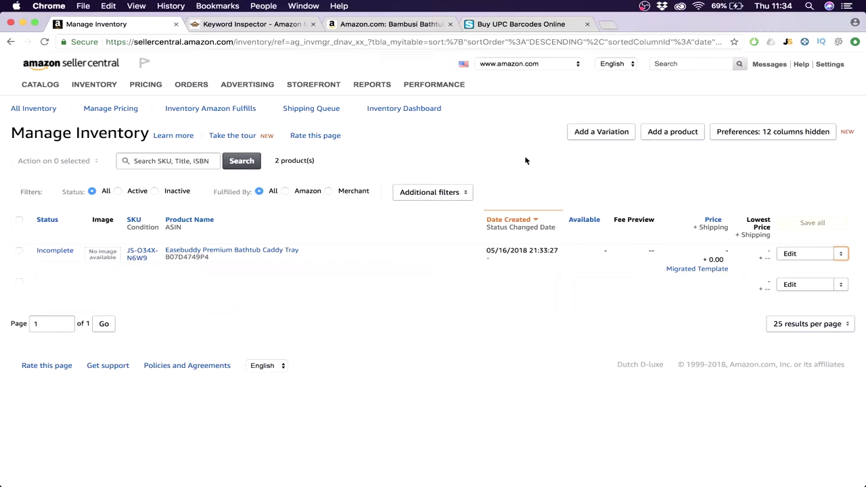
pyautogui.click(842, 254)
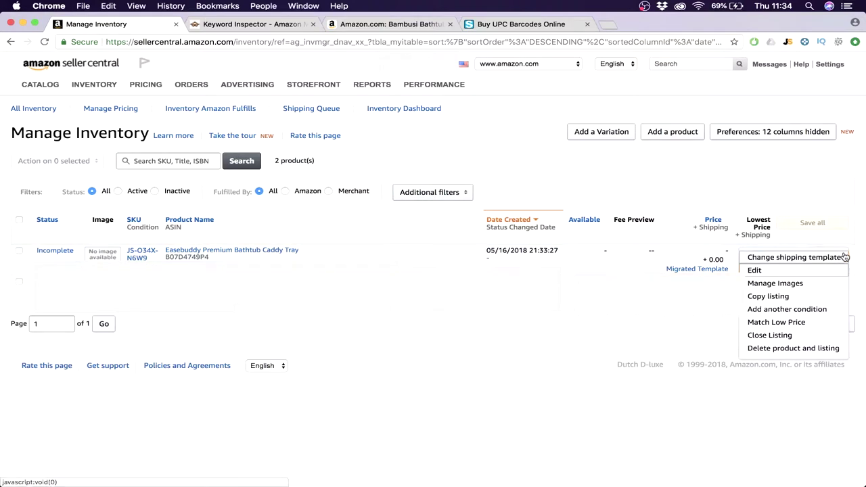
pyautogui.click(500, 166)
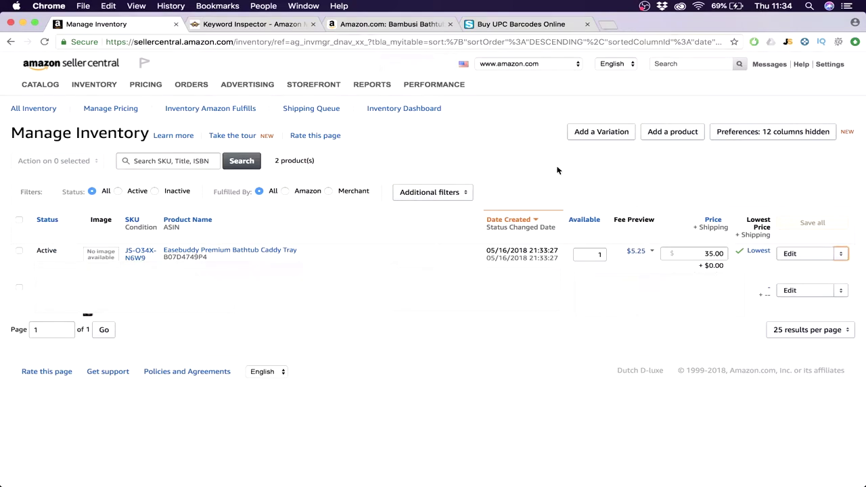
# - Convert the Easebuddy listing to Fulfilled by Amazon, keeping Manufacturer Barcode as the barcode type
pyautogui.click(841, 254)
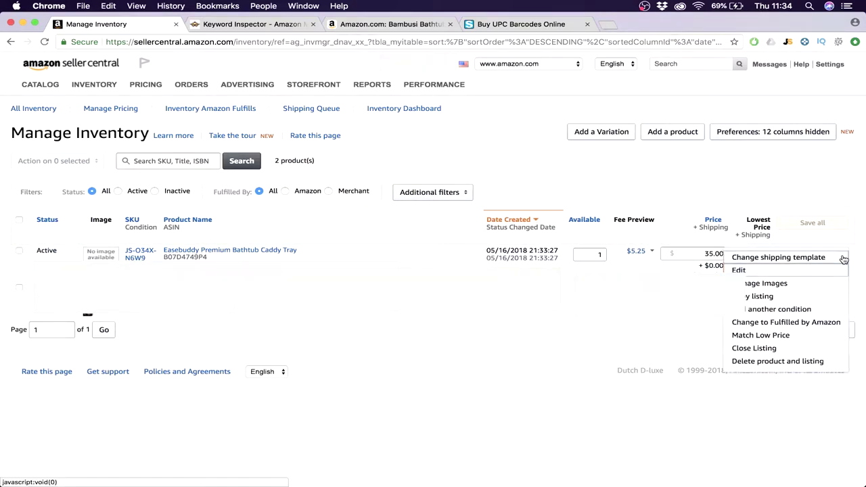
pyautogui.click(792, 324)
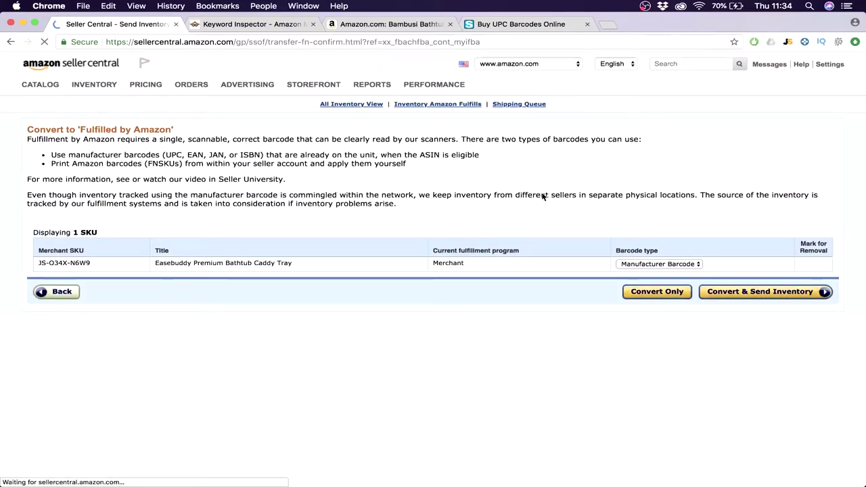
pyautogui.click(658, 264)
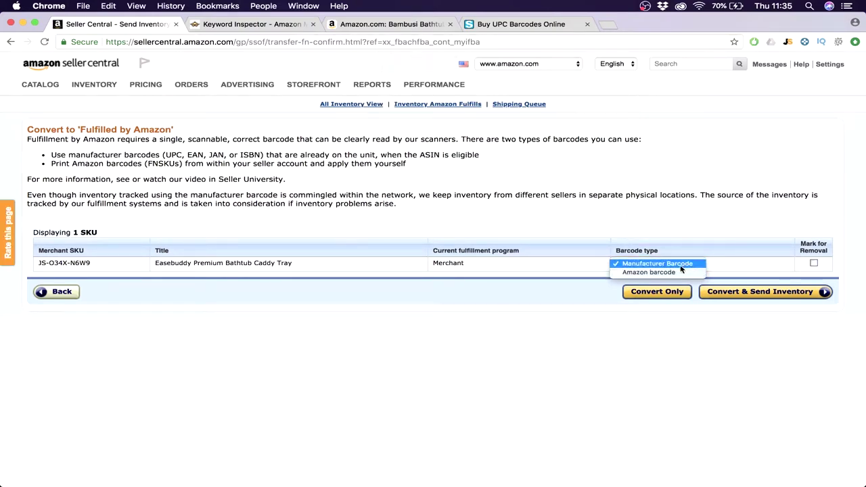
pyautogui.click(681, 267)
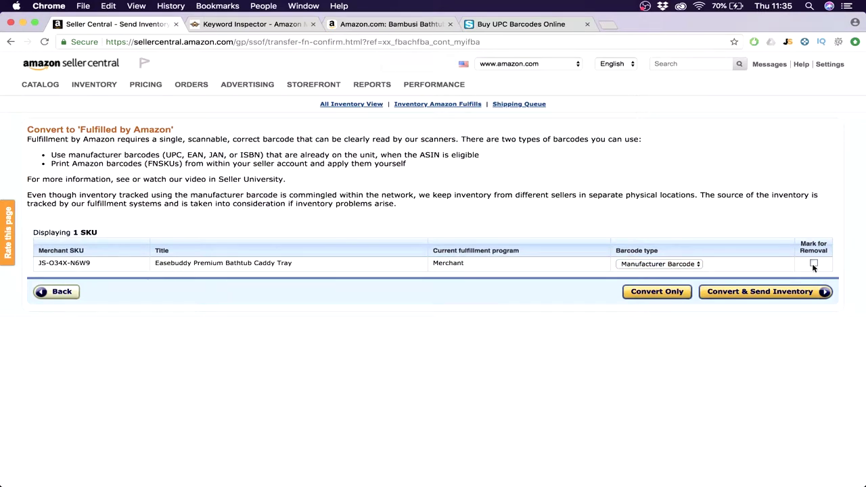
pyautogui.click(729, 296)
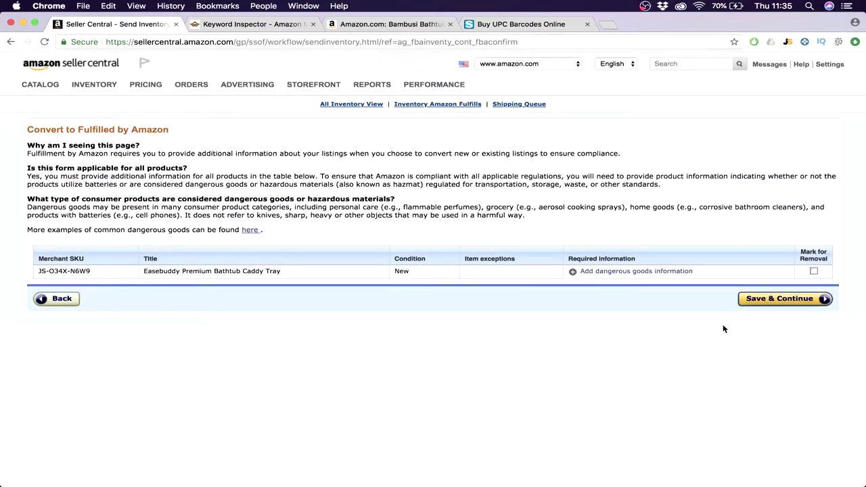
# - Answer No to the battery and hazardous-material questions, submit, and save and continue
pyautogui.click(643, 271)
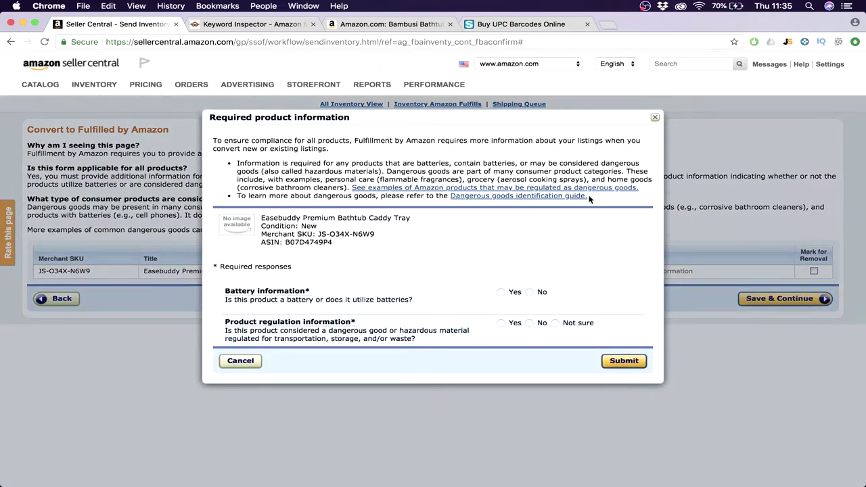
pyautogui.scroll(-2, 521, 276)
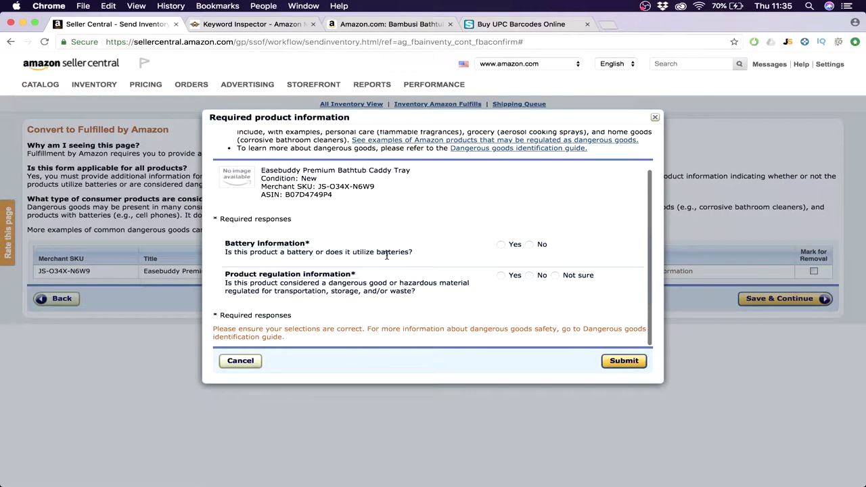
pyautogui.click(530, 245)
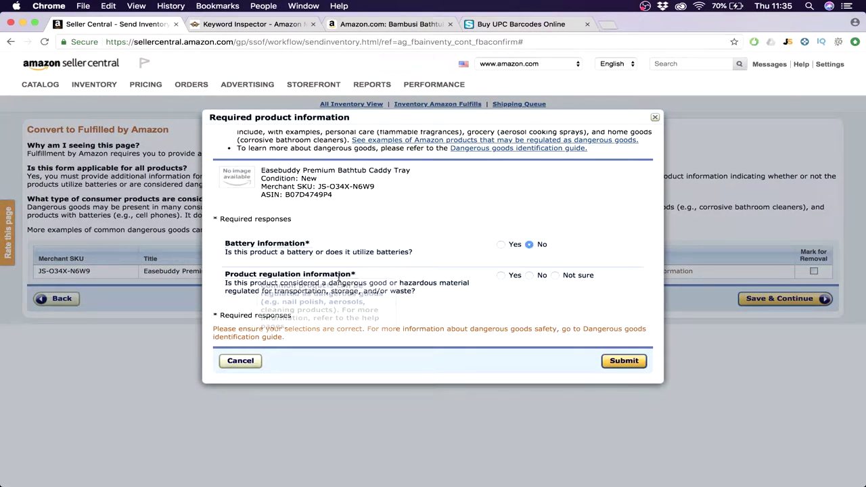
pyautogui.click(529, 275)
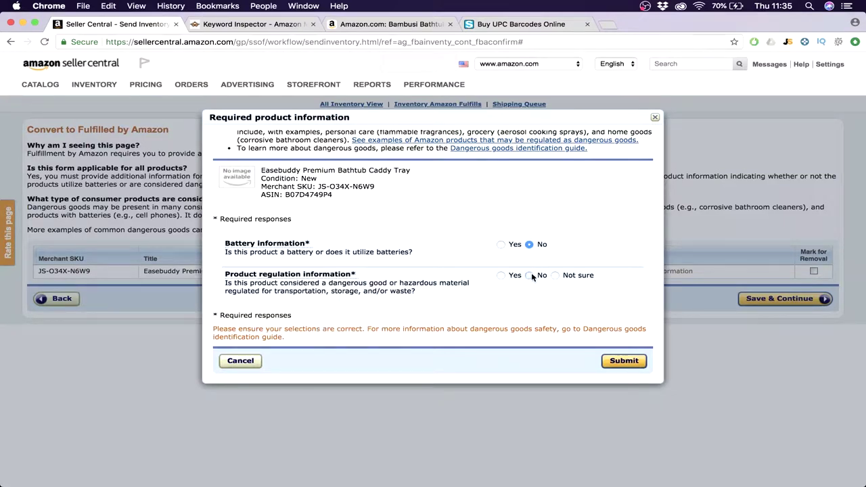
pyautogui.click(626, 364)
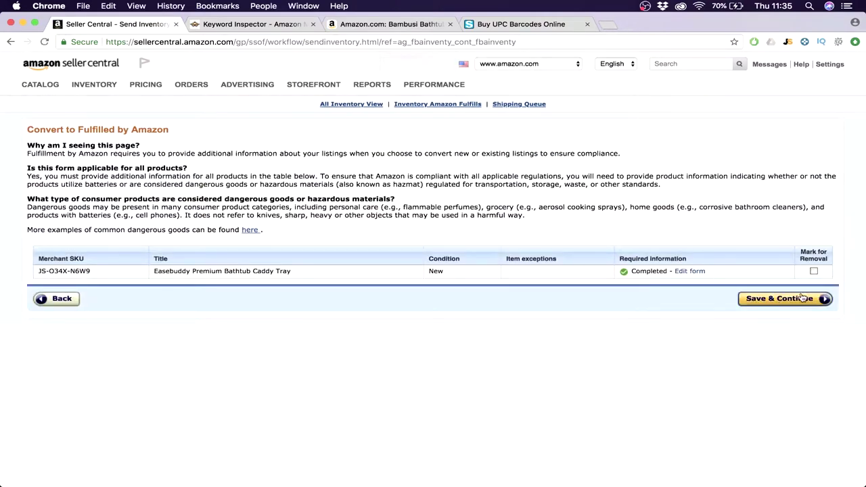
pyautogui.click(794, 301)
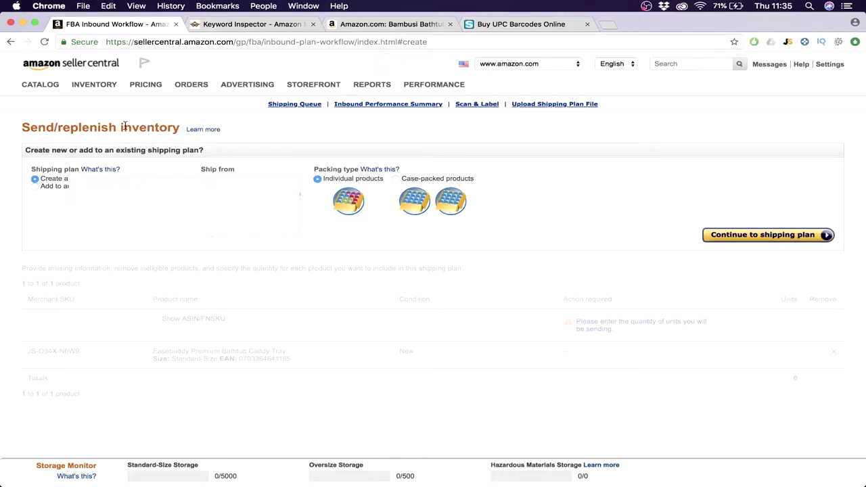
# - Open Edit for the caddy listing from Manage Inventory and show its Vital Info fields
pyautogui.click(91, 105)
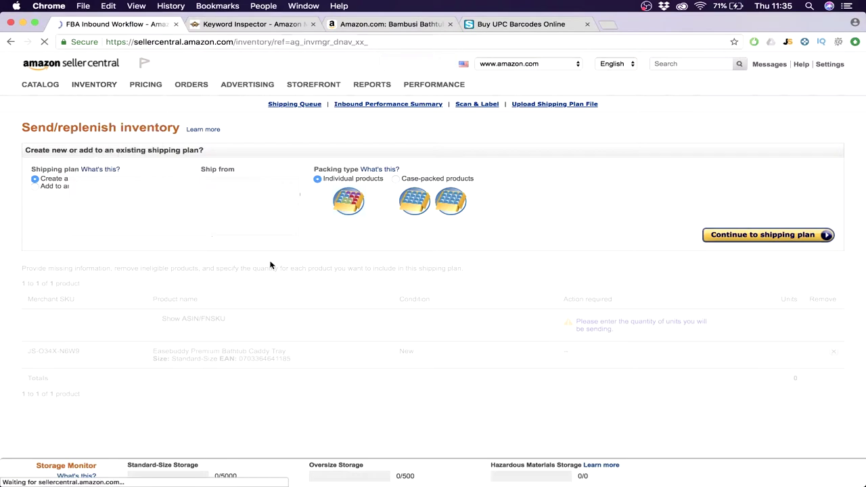
pyautogui.click(831, 250)
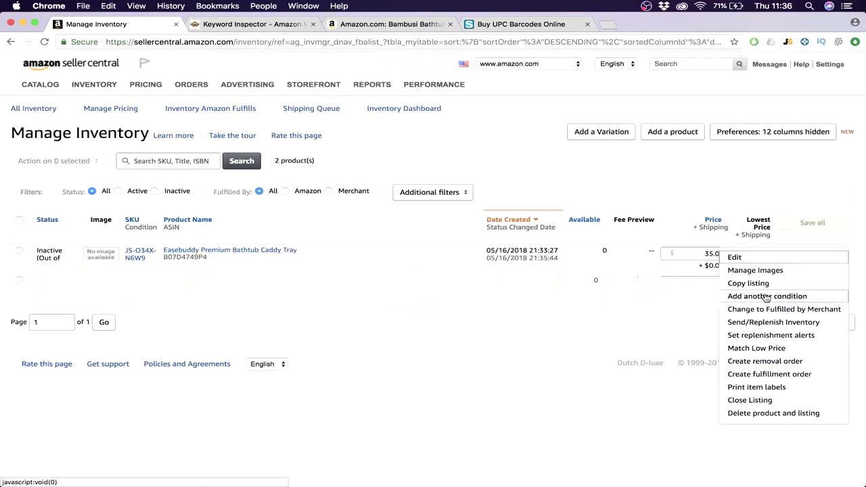
pyautogui.click(771, 310)
pyautogui.click(838, 255)
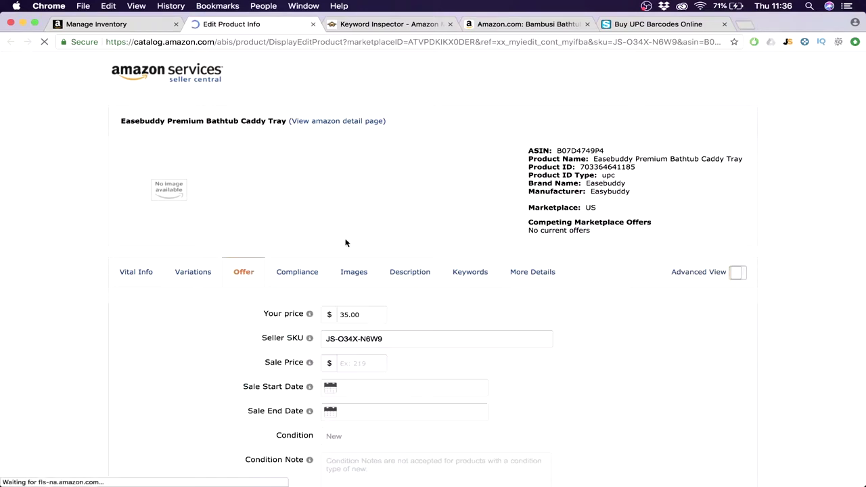
pyautogui.scroll(-3, 406, 221)
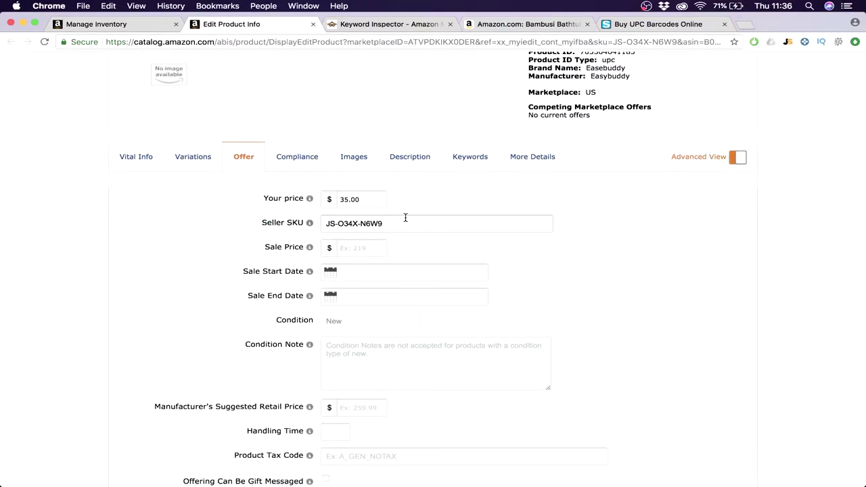
pyautogui.click(134, 158)
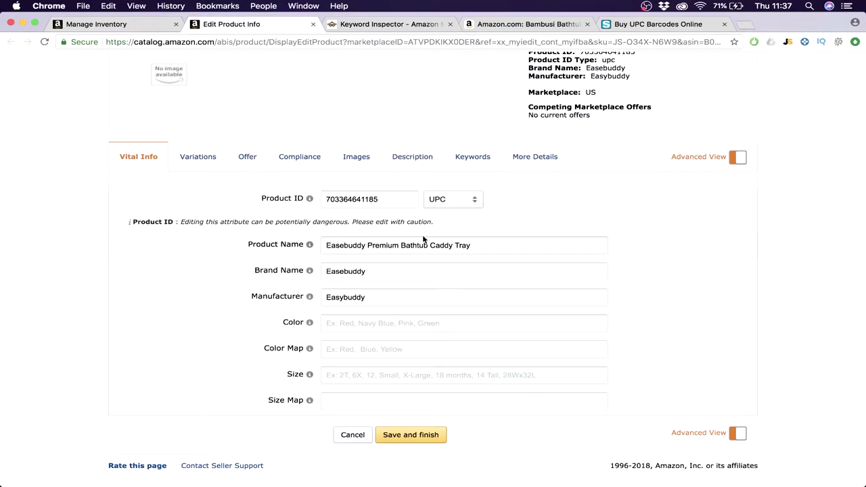
# - Select and review the competitor's full product title on its Amazon page
pyautogui.click(524, 23)
pyautogui.scroll(3, 509, 215)
pyautogui.scroll(20, 508, 215)
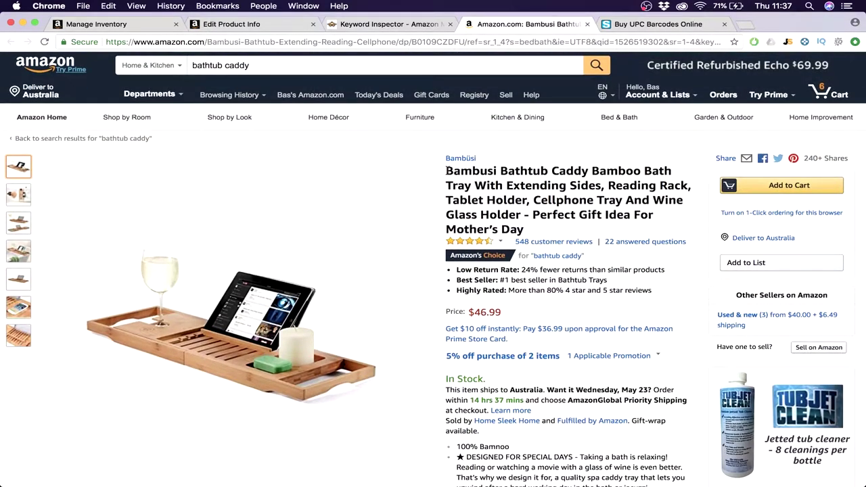
pyautogui.moveTo(445, 169); pyautogui.dragTo(522, 230)
pyautogui.click(523, 231)
# - Place the caret at the end of the caddy's Product Name, then move to Keyword Inspector
pyautogui.click(217, 25)
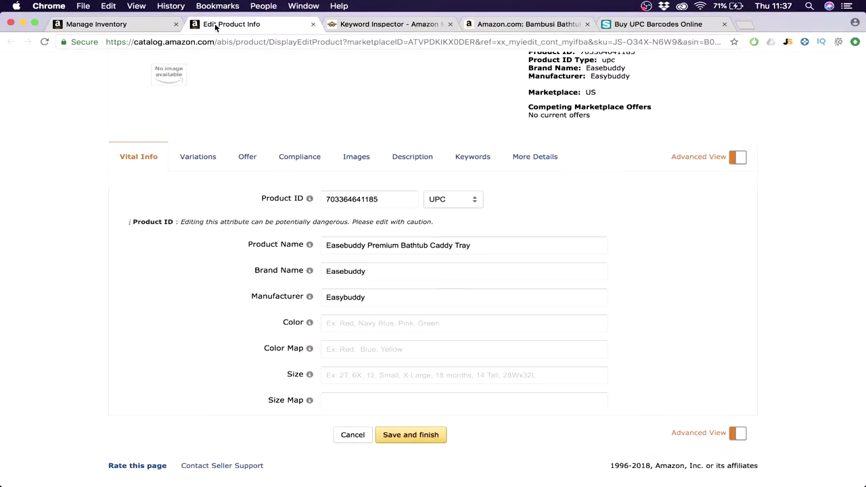
pyautogui.click(483, 246)
pyautogui.press('super+a')
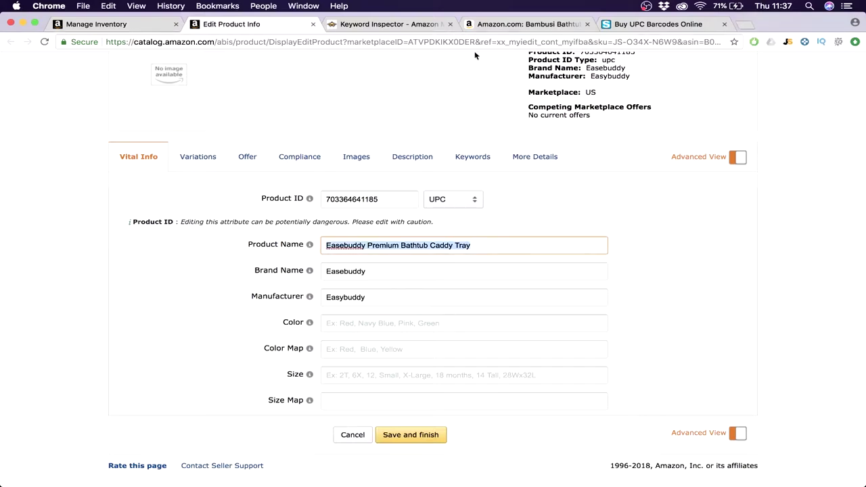
pyautogui.click(501, 249)
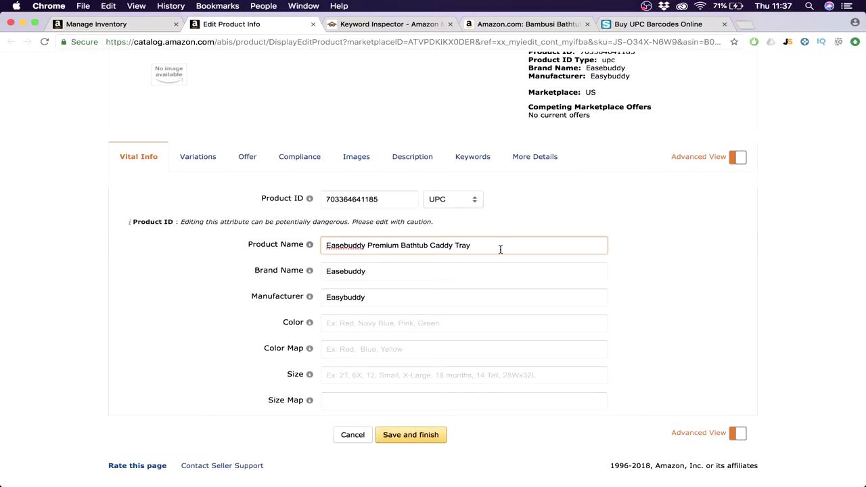
pyautogui.click(385, 24)
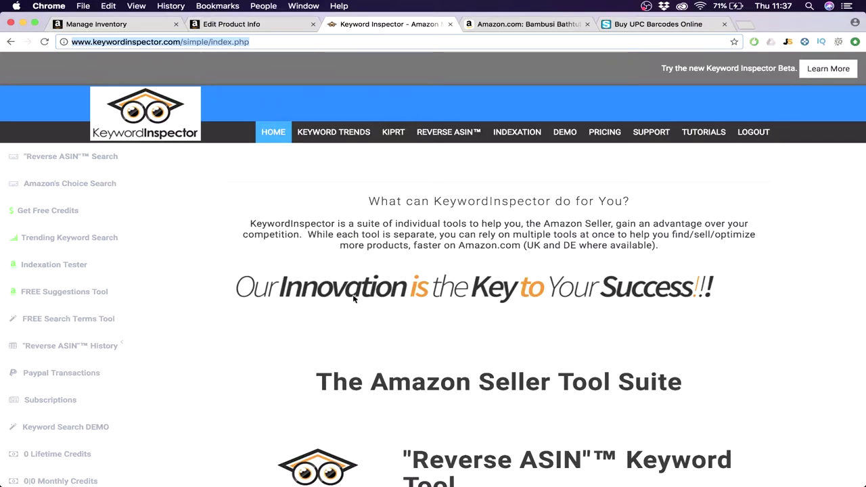
# - Open Keyword Inspector's REVERSE ASIN™ form and click into the empty ASINs (1 per line) box
pyautogui.scroll(-5, 264, 251)
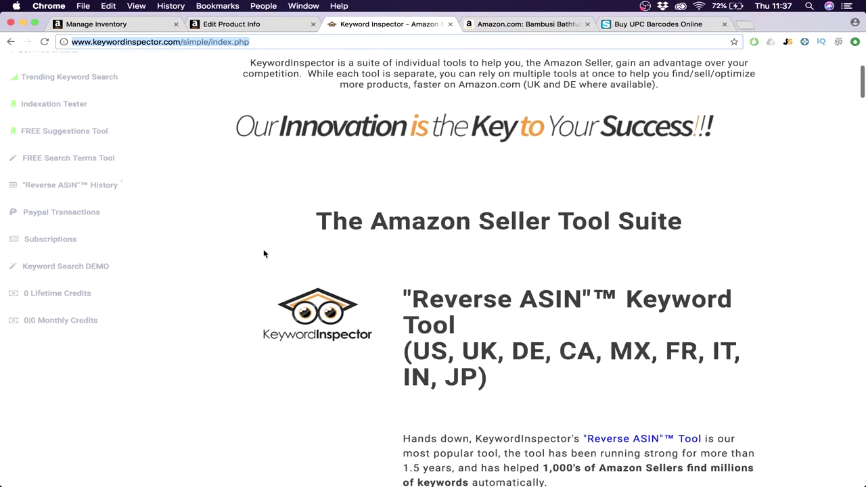
pyautogui.scroll(5, 264, 251)
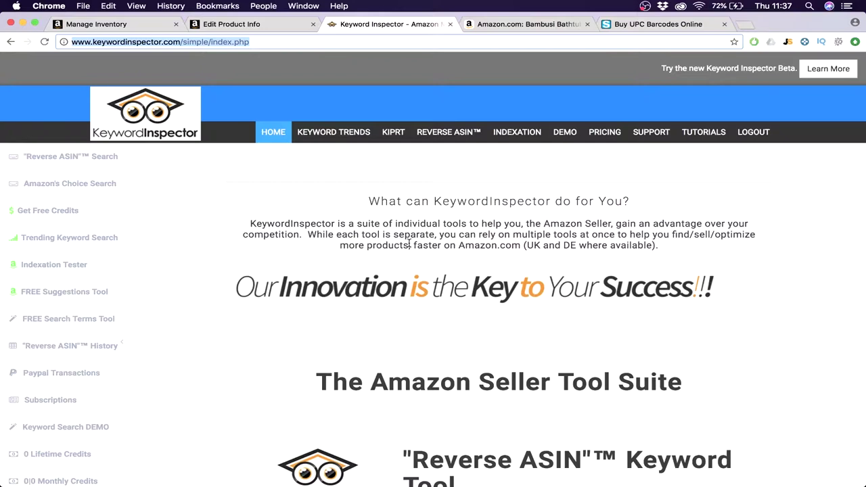
pyautogui.click(439, 137)
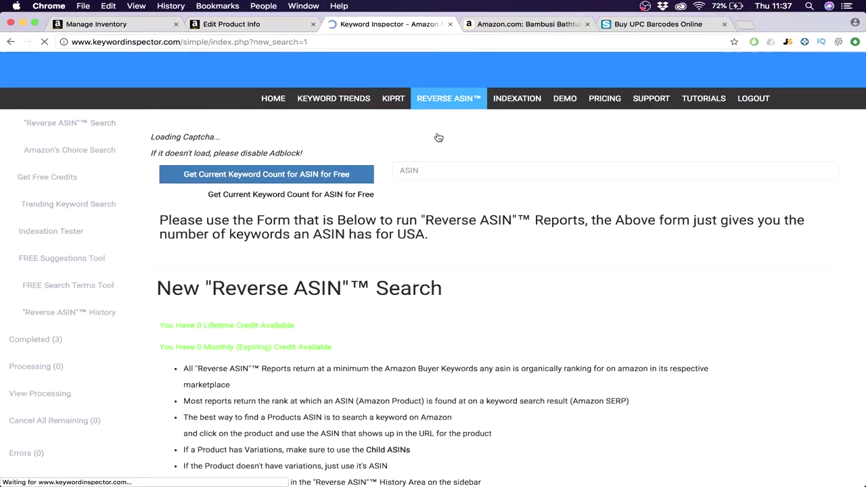
pyautogui.scroll(-5, 390, 326)
pyautogui.scroll(-5, 390, 326)
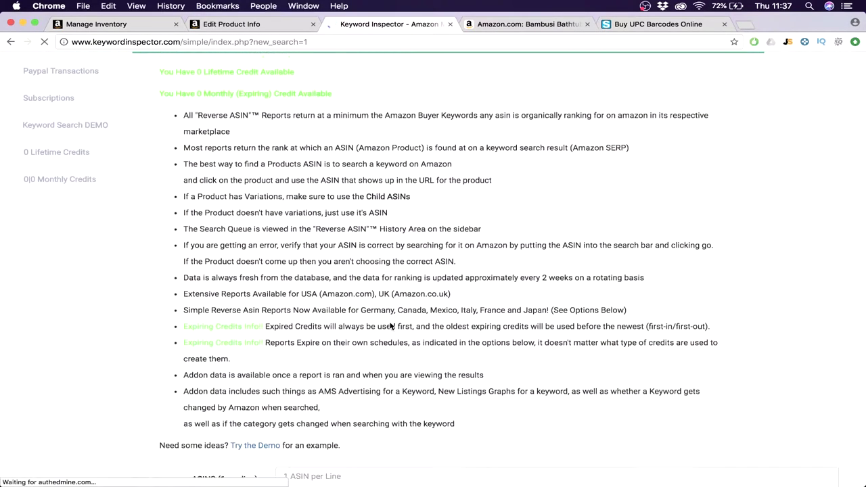
pyautogui.click(369, 178)
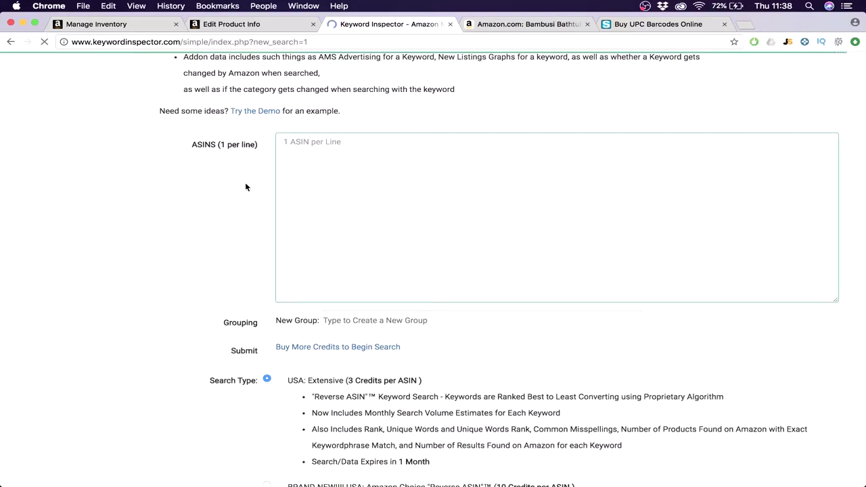
# - Copy the Bambusi caddy's ASIN B0109CZDFU from its Amazon Product information table
pyautogui.click(528, 25)
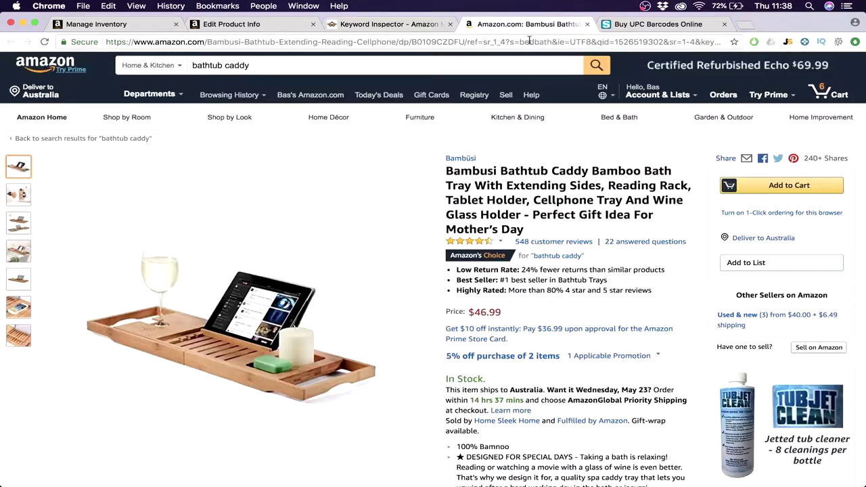
pyautogui.scroll(-15, 463, 291)
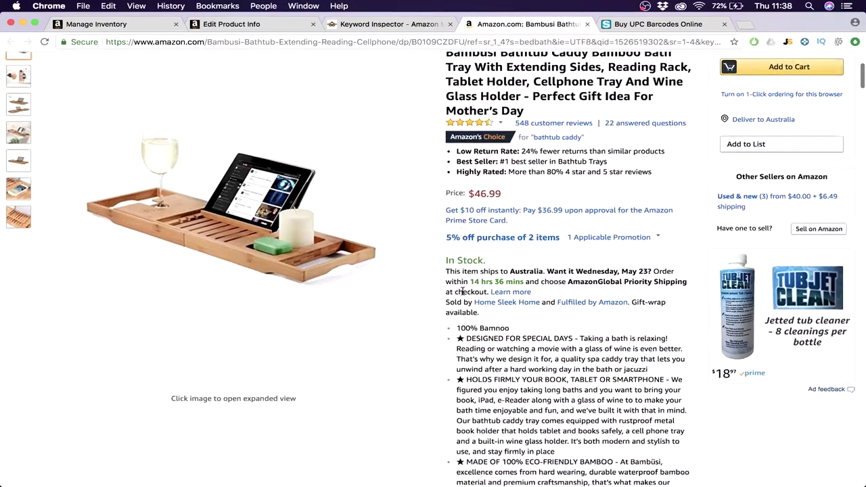
pyautogui.scroll(-15, 463, 291)
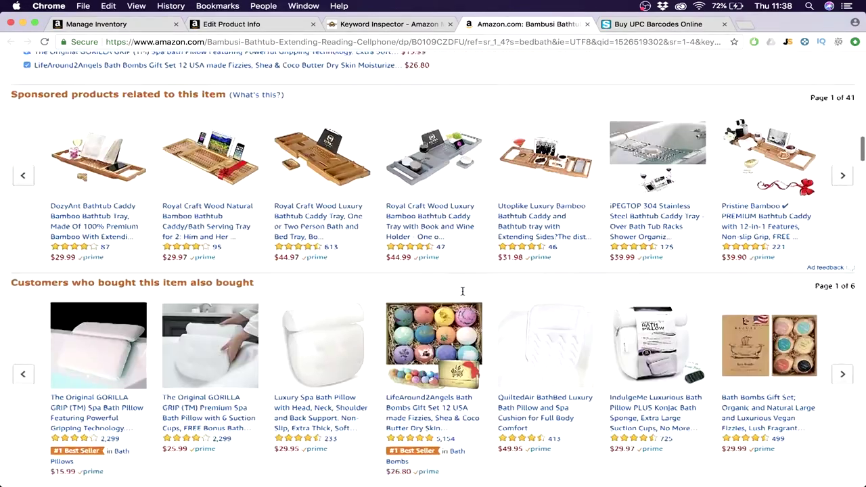
pyautogui.scroll(-15, 464, 296)
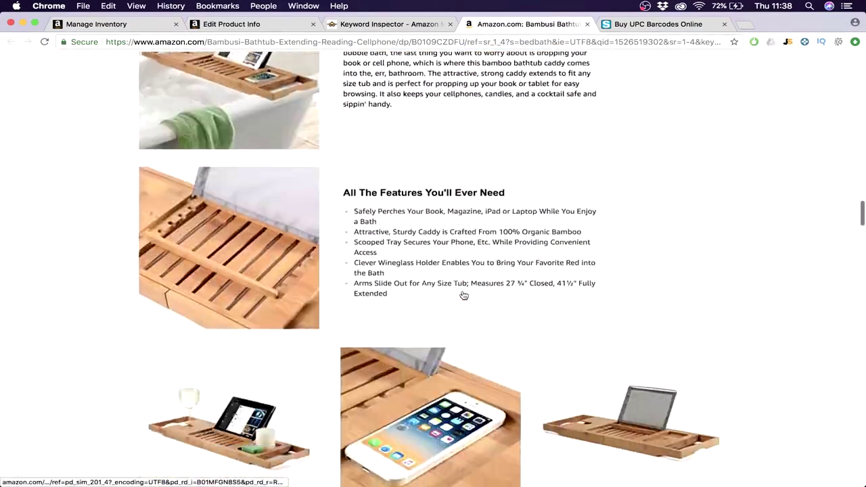
pyautogui.scroll(2, 464, 295)
pyautogui.scroll(2, 464, 296)
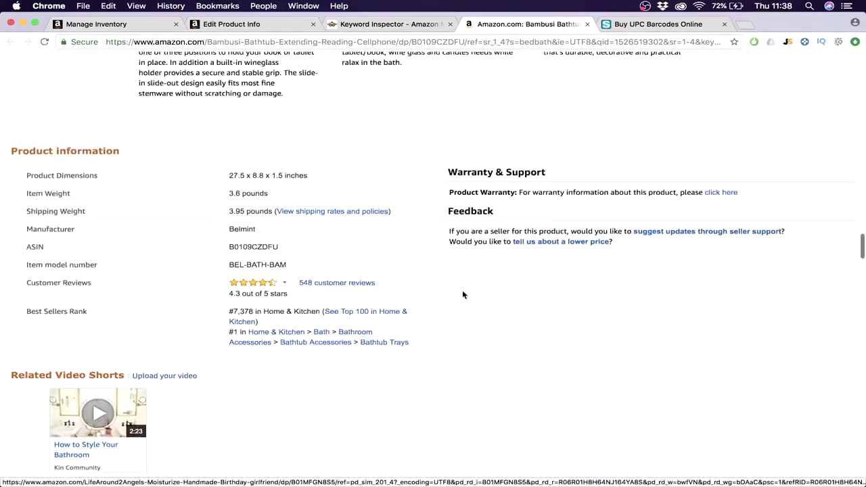
pyautogui.scroll(-1, 517, 257)
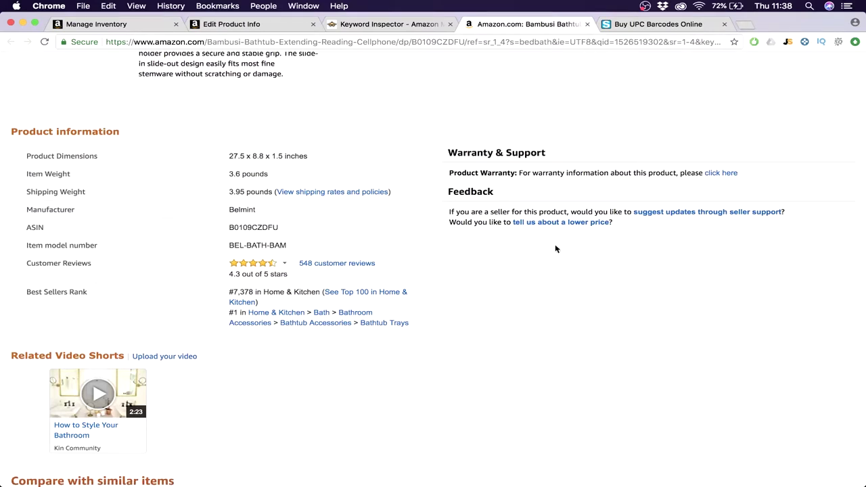
pyautogui.doubleClick(249, 227)
pyautogui.press('super+c')
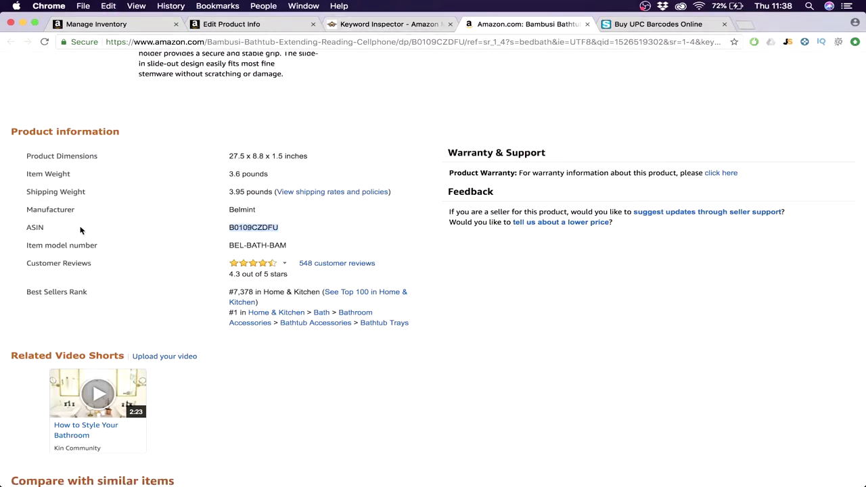
pyautogui.click(412, 29)
# - Paste ASIN B0109CZDFU into the ASINs box and look through the Search Type options
pyautogui.click(372, 158)
pyautogui.press('super+v')
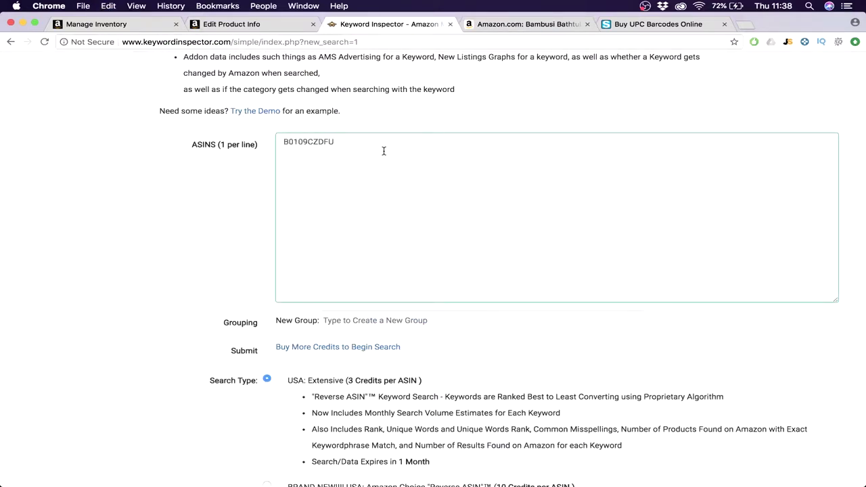
pyautogui.scroll(-5, 373, 244)
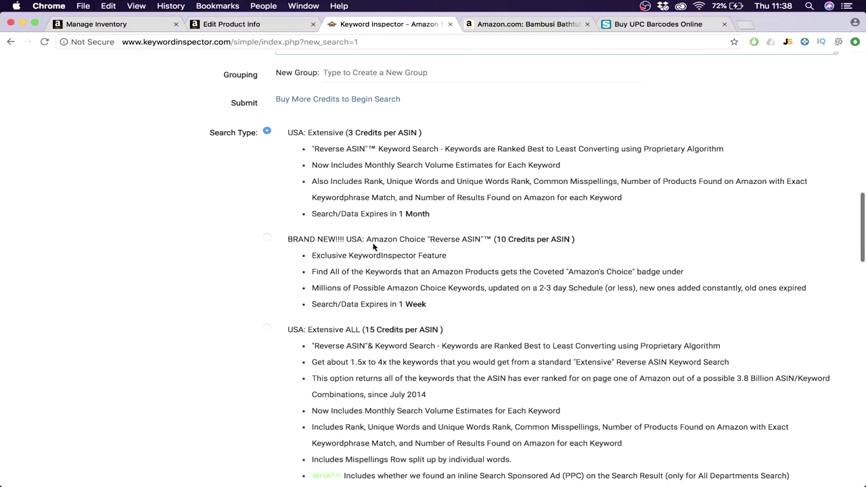
pyautogui.scroll(-4, 373, 247)
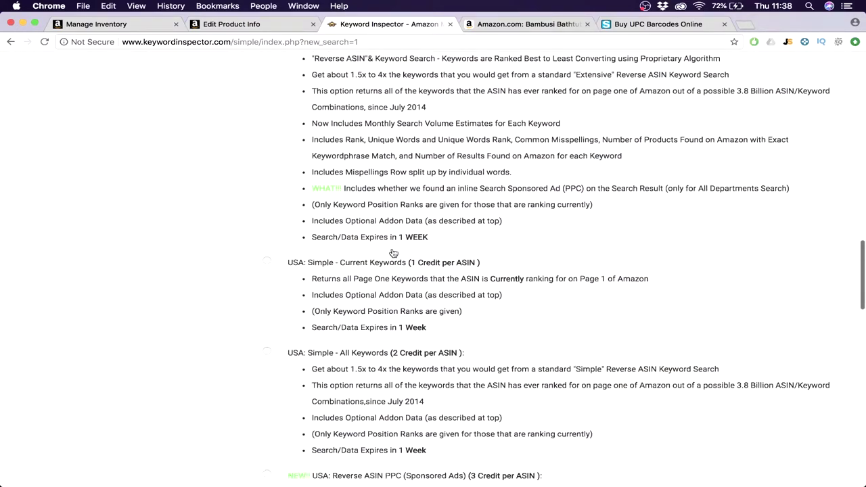
pyautogui.scroll(6, 393, 253)
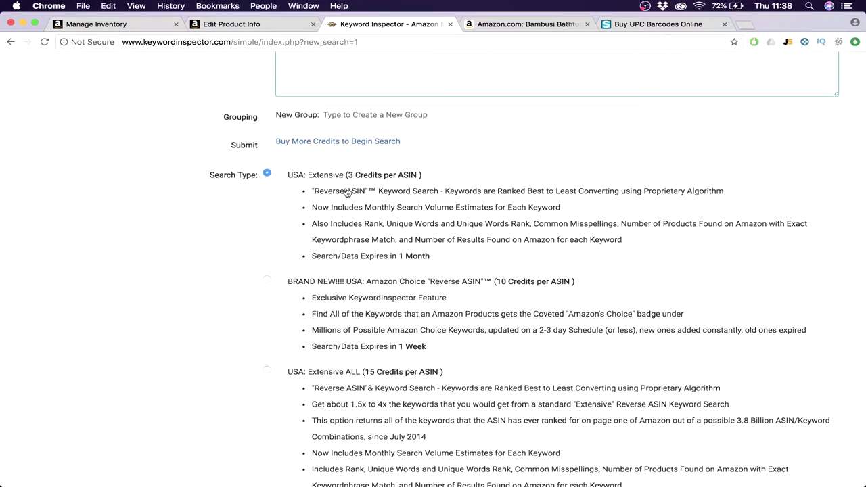
pyautogui.scroll(-3, 365, 195)
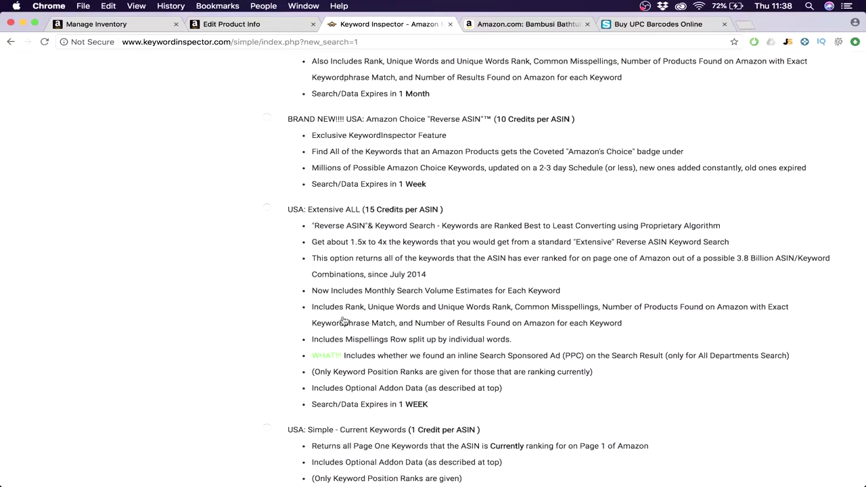
pyautogui.scroll(-6, 366, 276)
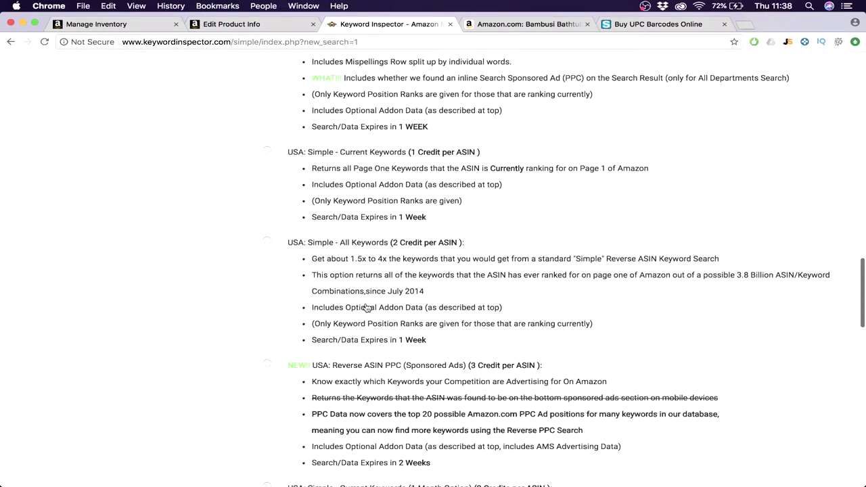
pyautogui.scroll(-2, 381, 309)
pyautogui.scroll(10, 381, 310)
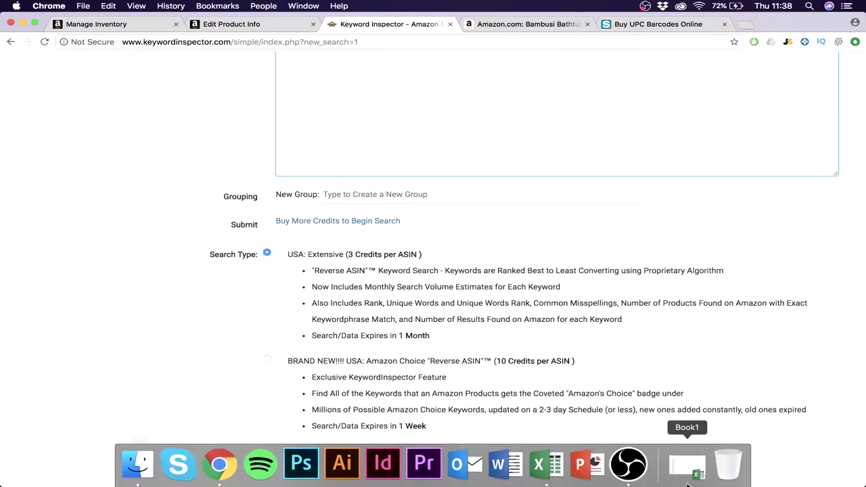
pyautogui.click(686, 469)
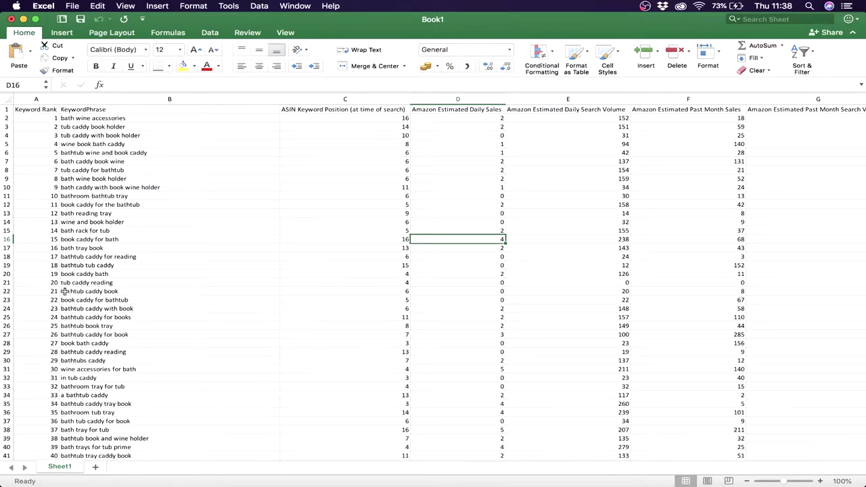
# - Review 'bath wine accessories' in row 2: its daily sales, search volume and Word Rank
pyautogui.click(174, 119)
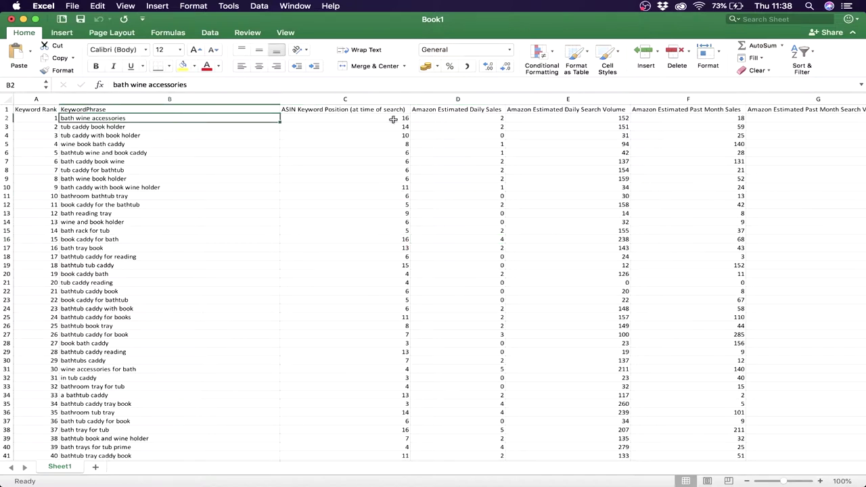
pyautogui.click(495, 118)
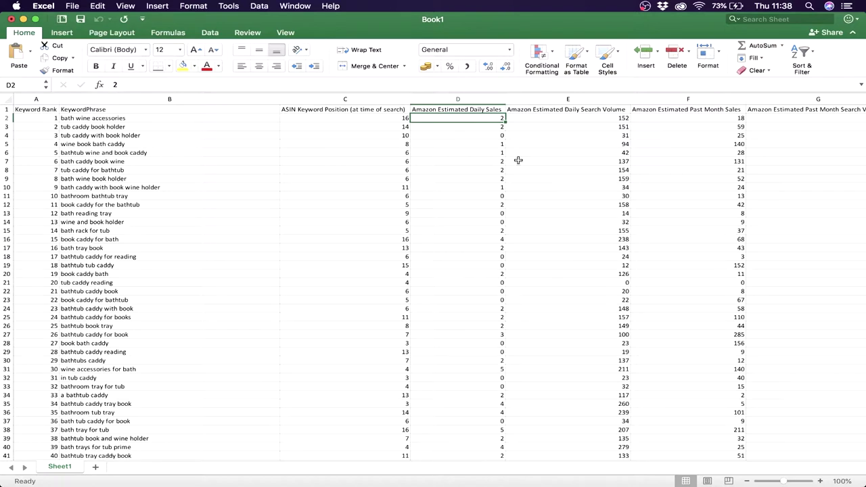
pyautogui.press('Right')
pyautogui.press('Right')
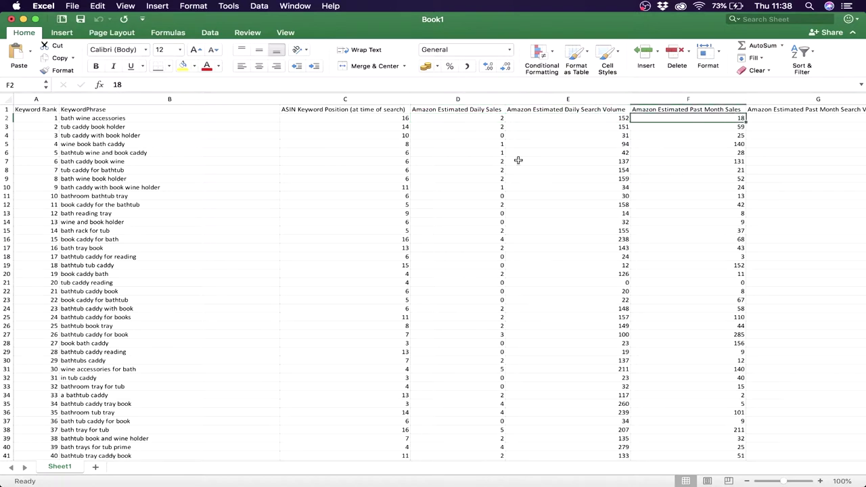
pyautogui.press('Right')
pyautogui.press('Right')
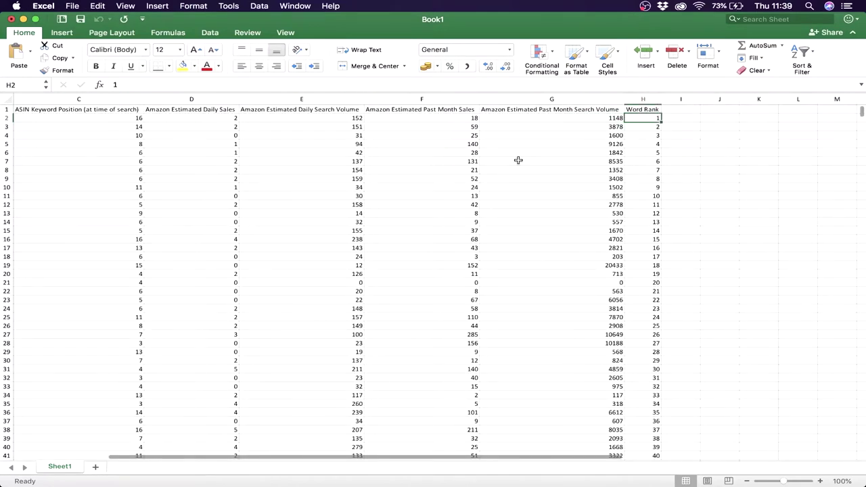
pyautogui.press('Left')
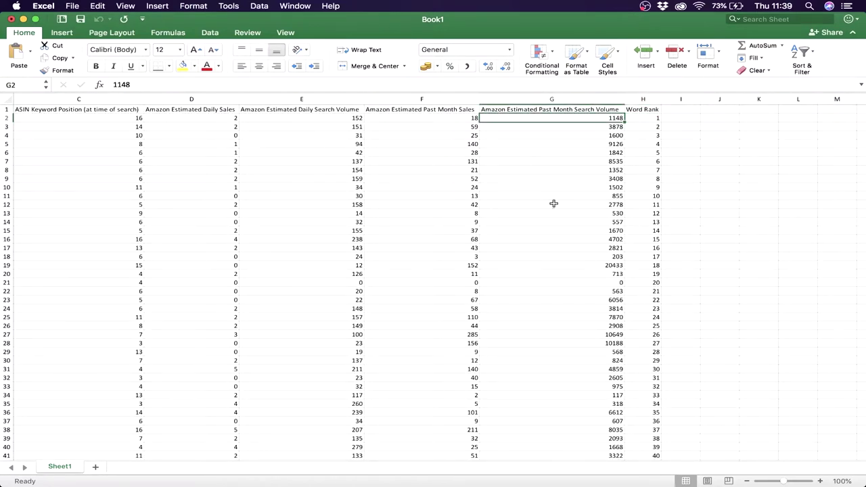
pyautogui.hscroll(-5, 553, 204)
pyautogui.hscroll(-2, 554, 205)
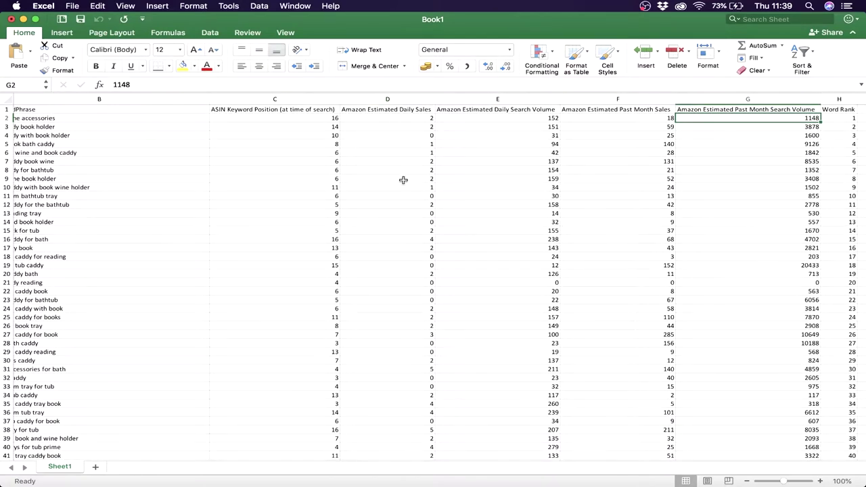
# - Check row 16's daily sales of 4 and search volume, select 'book caddy for bath', and return to Chrome
pyautogui.click(419, 239)
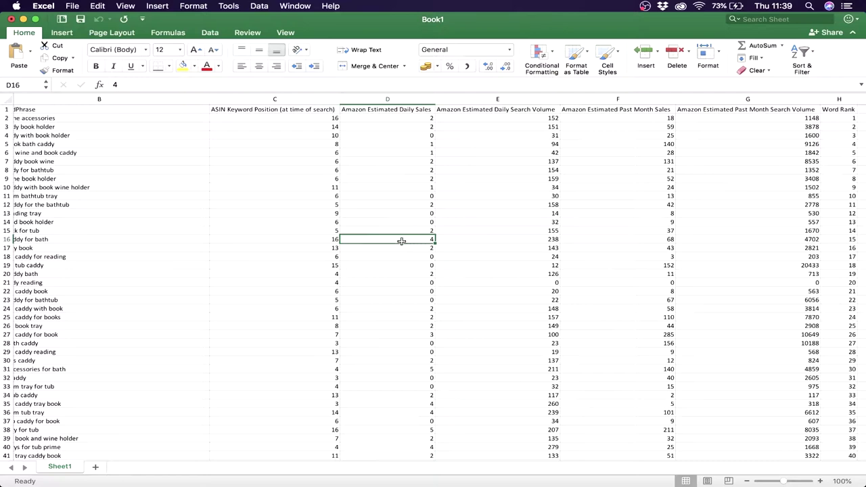
pyautogui.hscroll(-5, 29, 240)
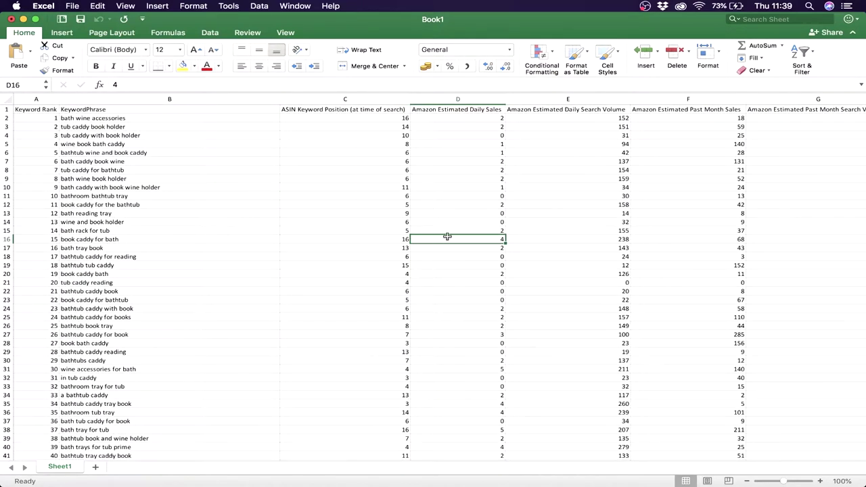
pyautogui.hscroll(5, 500, 236)
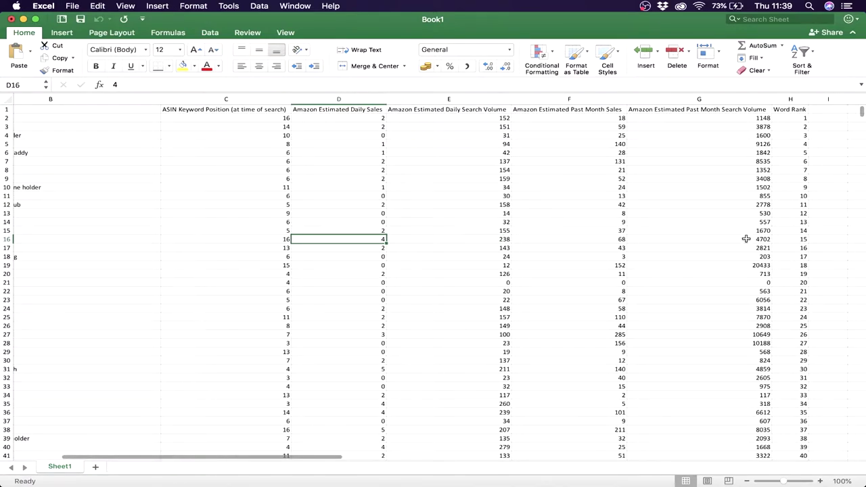
pyautogui.press('Right')
pyautogui.press('Right')
pyautogui.press('Right')
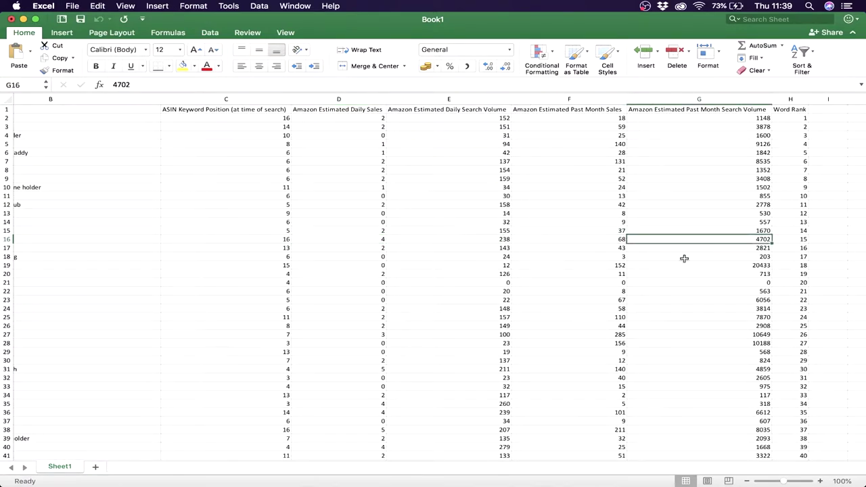
pyautogui.hscroll(-5, 321, 261)
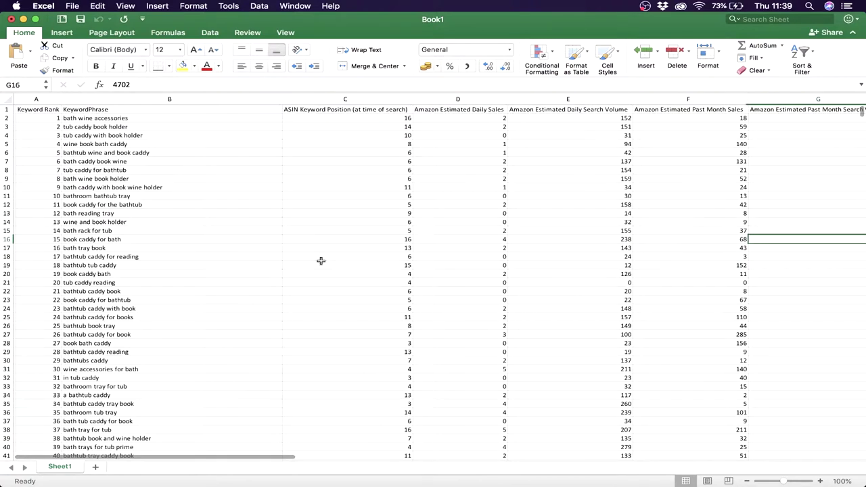
pyautogui.click(139, 240)
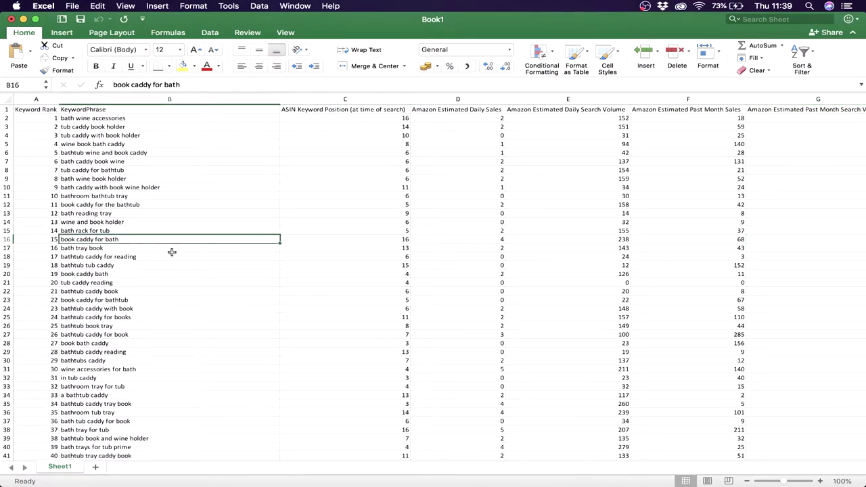
pyautogui.doubleClick(193, 81)
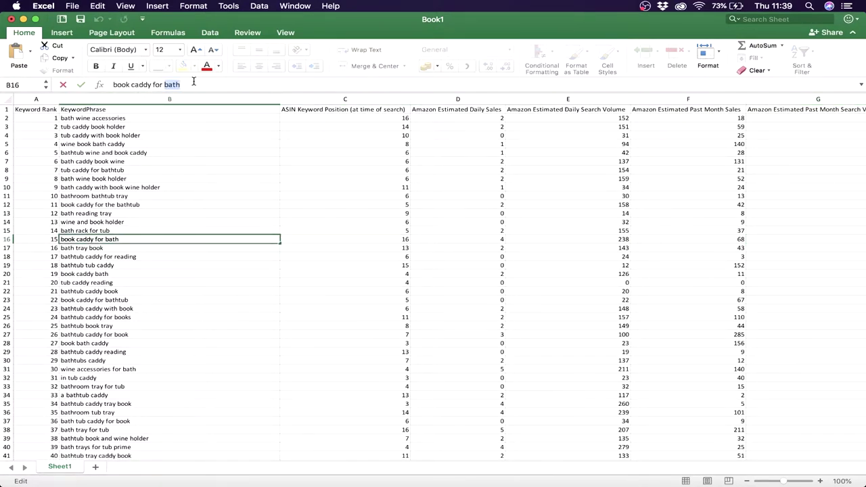
pyautogui.moveTo(193, 81); pyautogui.dragTo(99, 85)
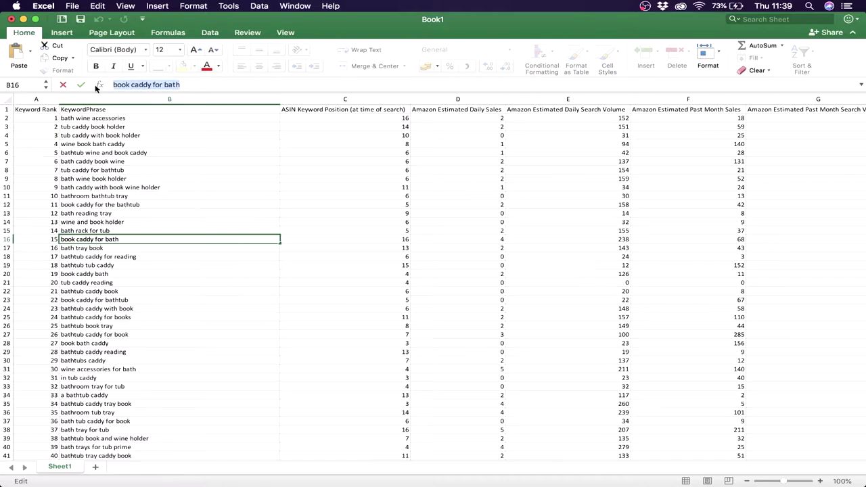
pyautogui.hotkey('ctrl', 'Up')
pyautogui.click(318, 193)
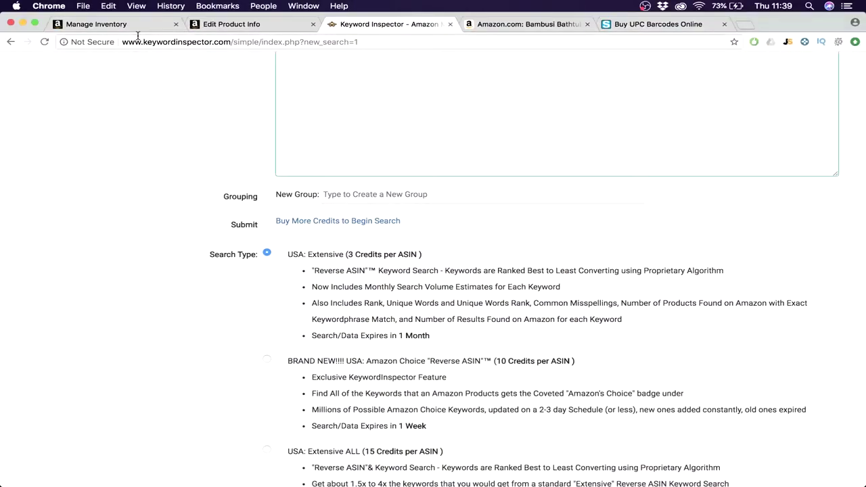
# - Append 'Book Caddy for Bath', capitalized, to the Product Name 'Easebuddy Premium Bathtub Caddy Tray'
pyautogui.click(124, 24)
pyautogui.click(256, 26)
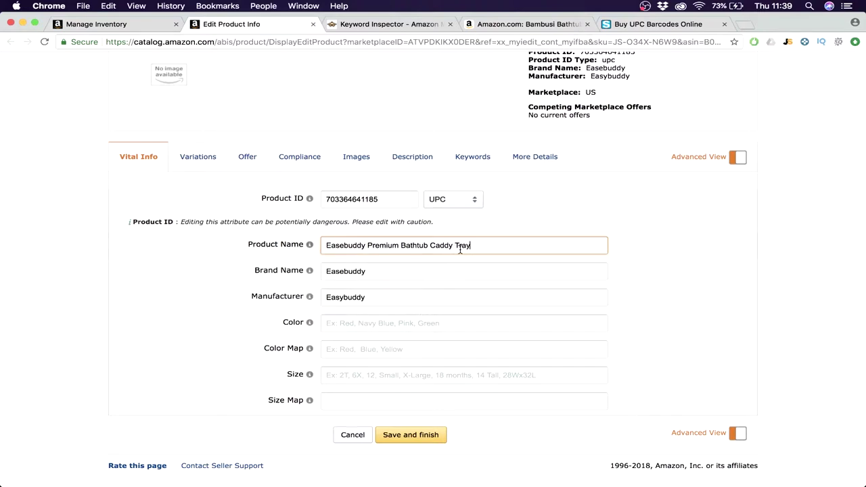
pyautogui.write('book caddy for bath')
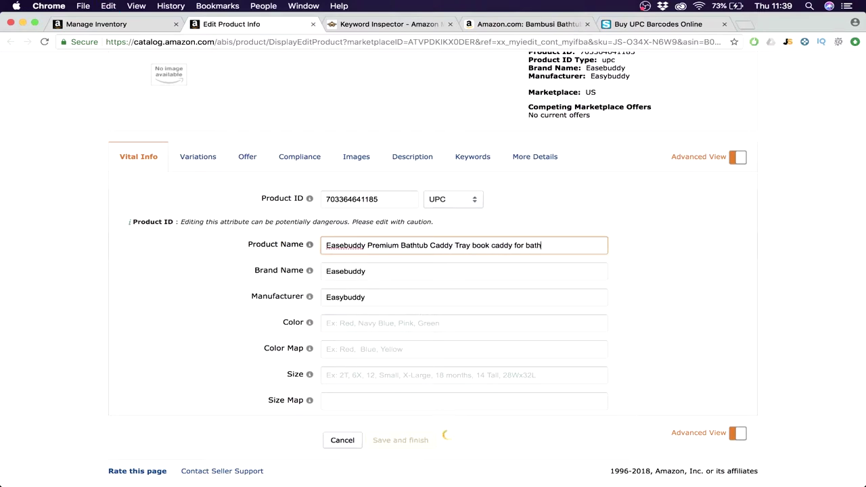
pyautogui.click(477, 247)
pyautogui.press('BackSpace')
pyautogui.write('B')
pyautogui.click(492, 246)
pyautogui.press('Delete')
pyautogui.write('C')
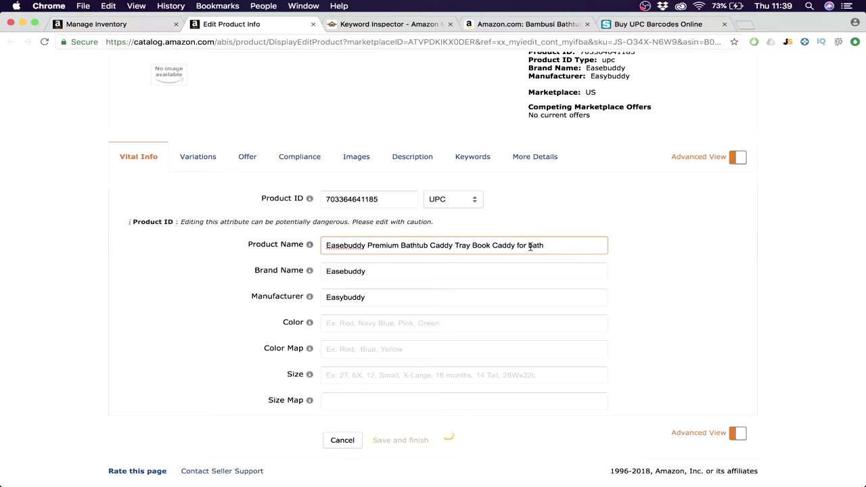
pyautogui.doubleClick(534, 246)
pyautogui.write('Bath')
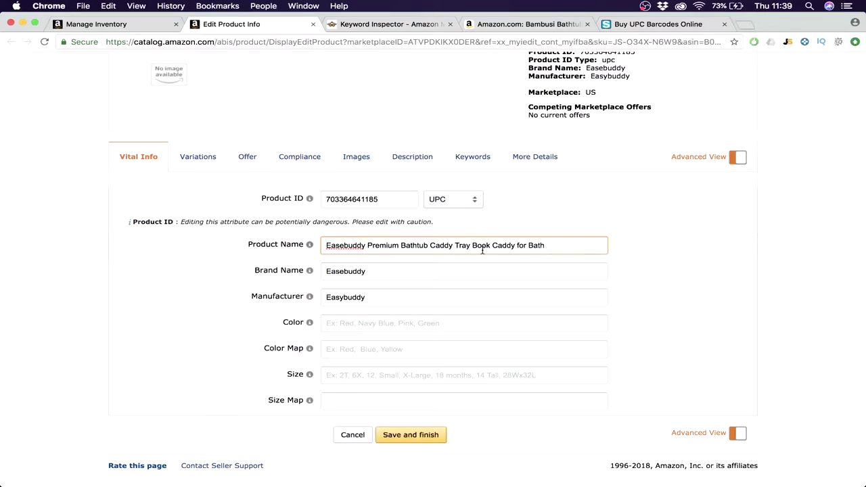
pyautogui.click(524, 24)
# - Go from the competitor page back to the caddy's Edit Product Info form and show its Keywords section
pyautogui.scroll(20, 549, 129)
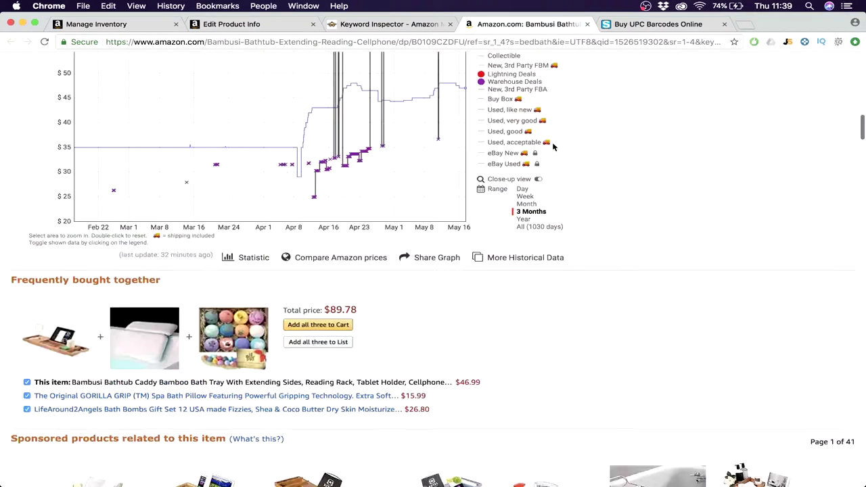
pyautogui.scroll(-3, 503, 147)
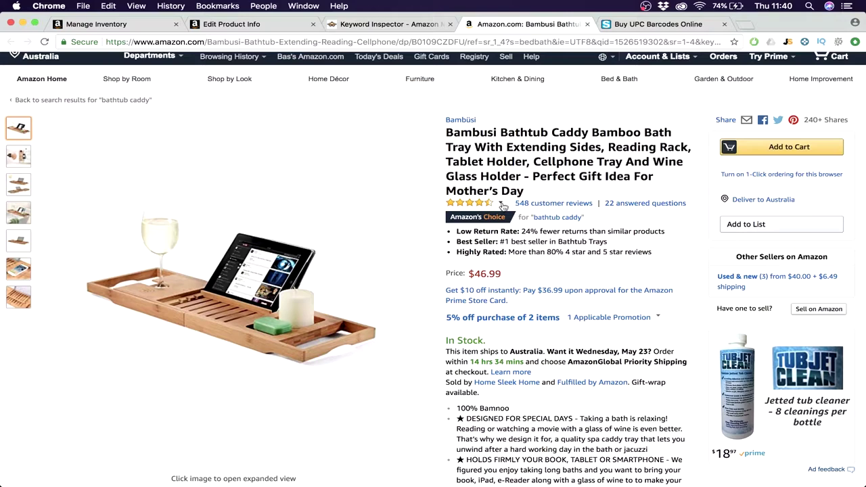
pyautogui.click(379, 24)
pyautogui.click(133, 25)
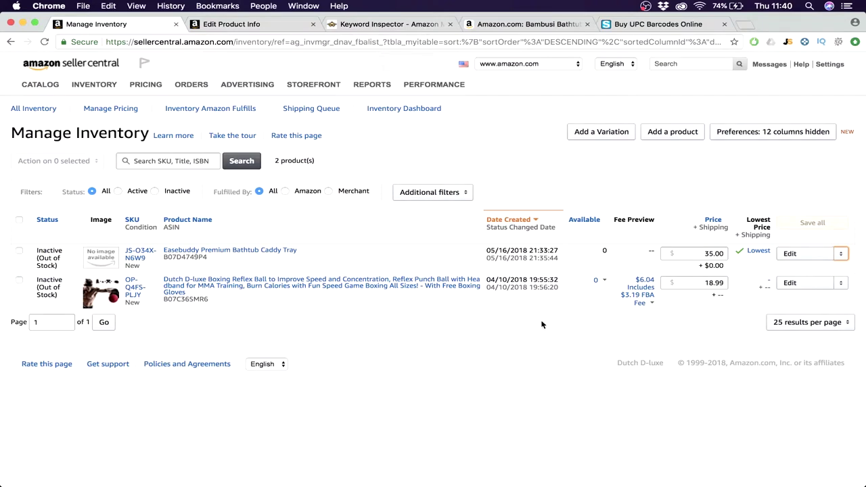
pyautogui.click(244, 28)
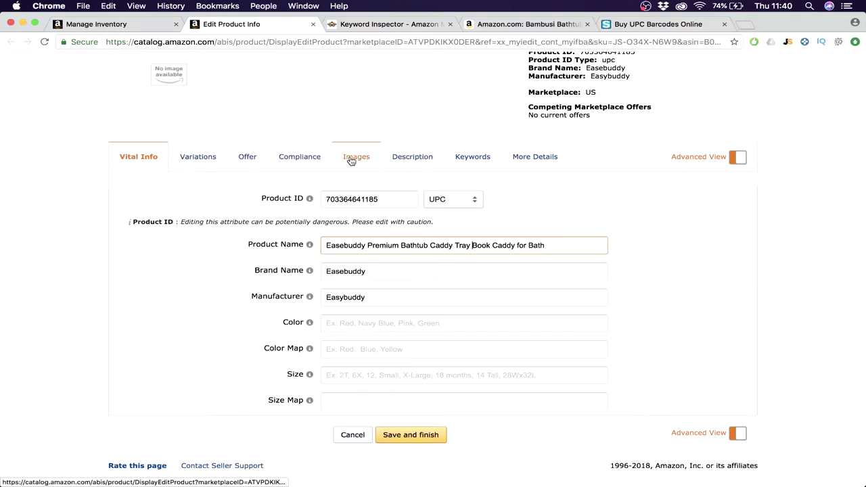
pyautogui.click(474, 159)
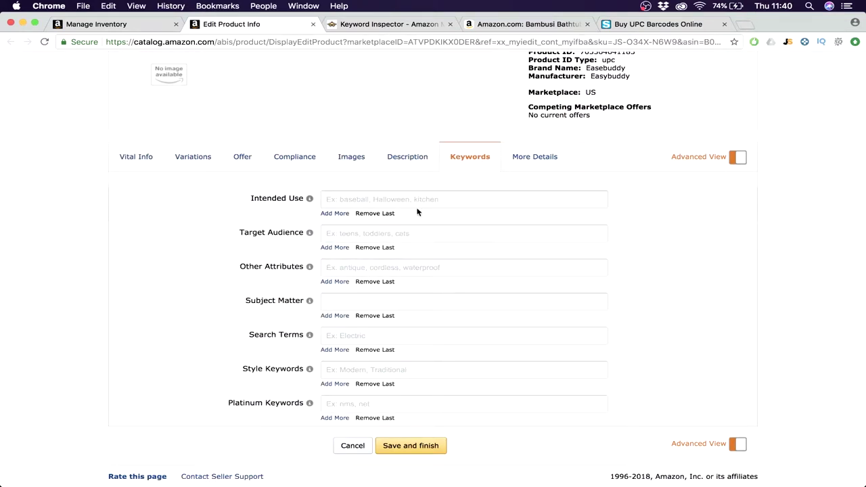
# - Add four more Search Terms entries, for five in total
pyautogui.click(392, 336)
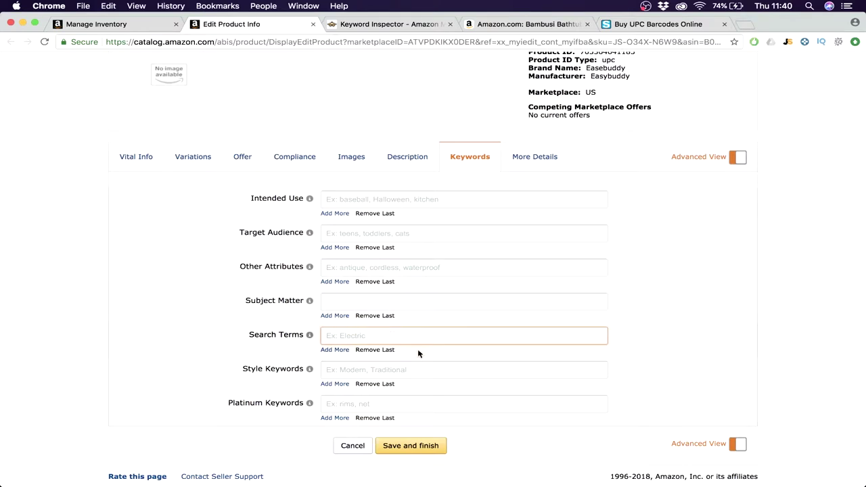
pyautogui.scroll(-1, 419, 353)
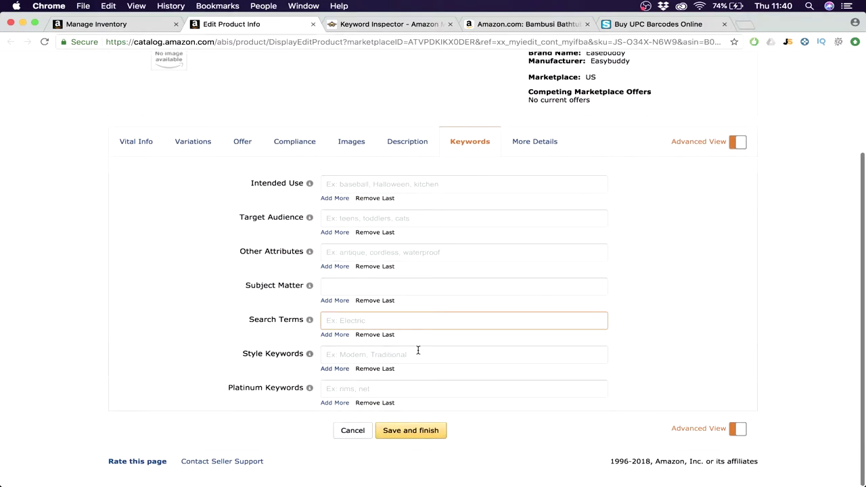
pyautogui.click(336, 335)
pyautogui.click(336, 355)
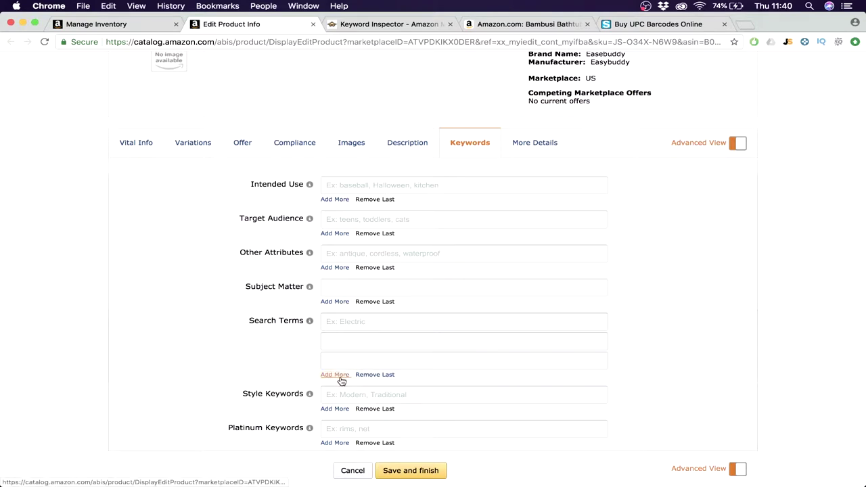
pyautogui.click(339, 374)
pyautogui.click(341, 393)
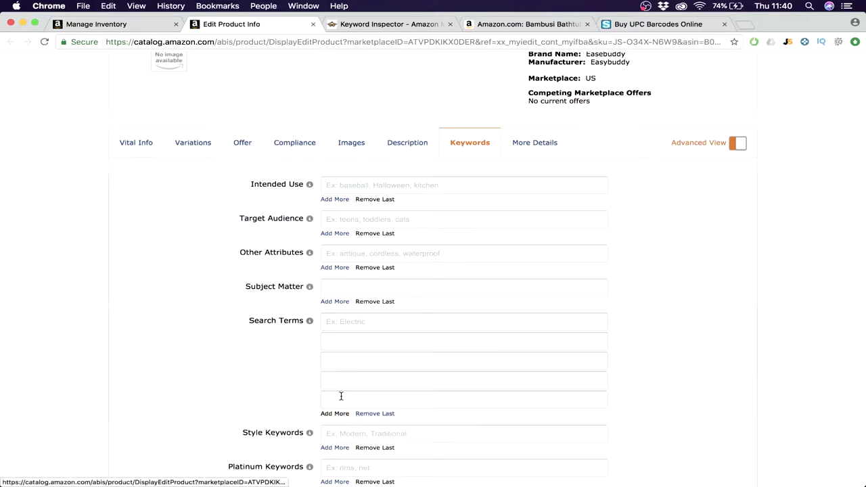
pyautogui.click(384, 328)
pyautogui.moveTo(311, 322)
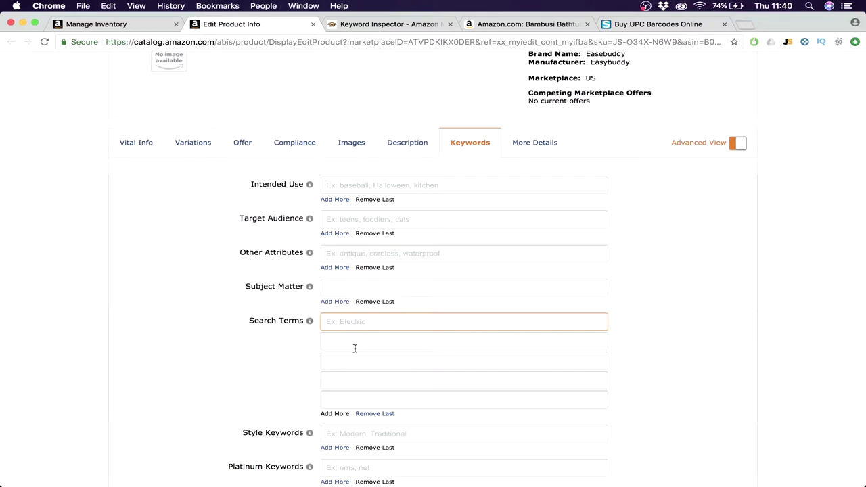
# - Check all five Search Terms boxes are empty, then return to the first entry in Keywords
pyautogui.scroll(-1, 355, 342)
pyautogui.scroll(-1, 355, 343)
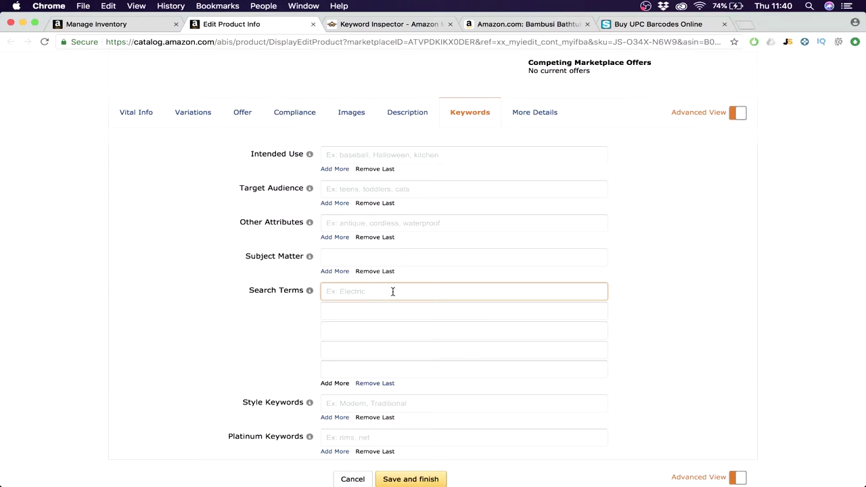
pyautogui.click(364, 311)
pyautogui.click(364, 332)
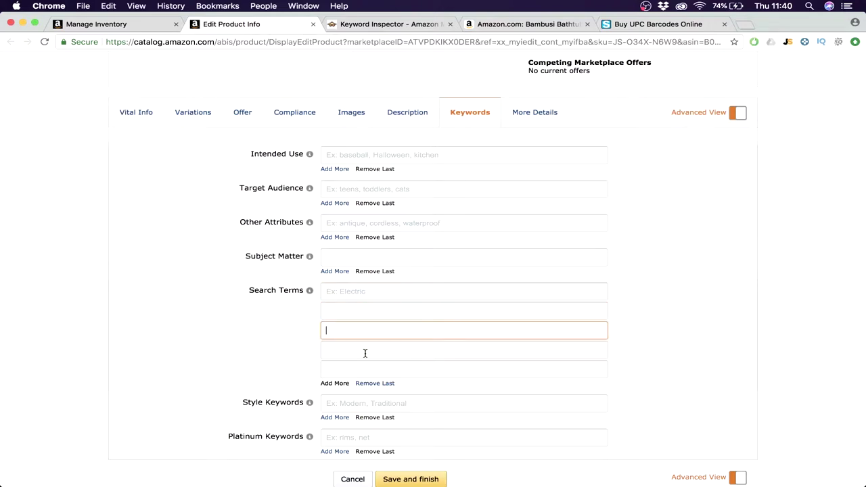
pyautogui.click(365, 352)
pyautogui.click(365, 369)
pyautogui.click(363, 296)
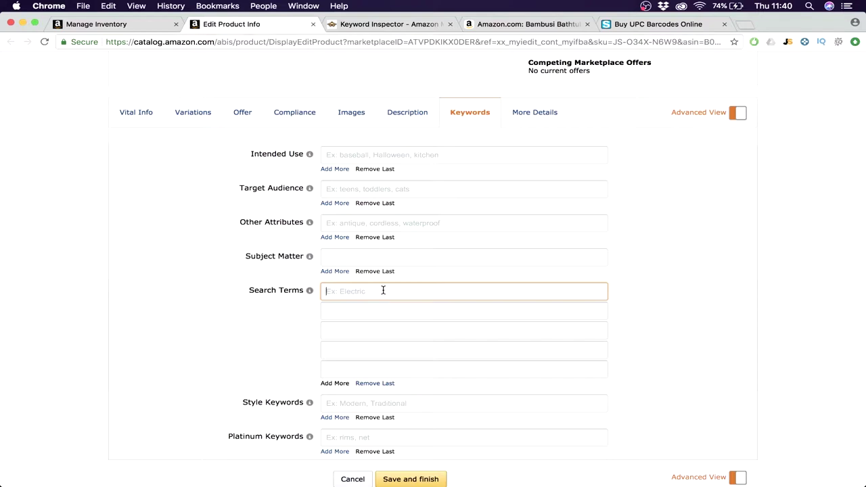
pyautogui.click(136, 114)
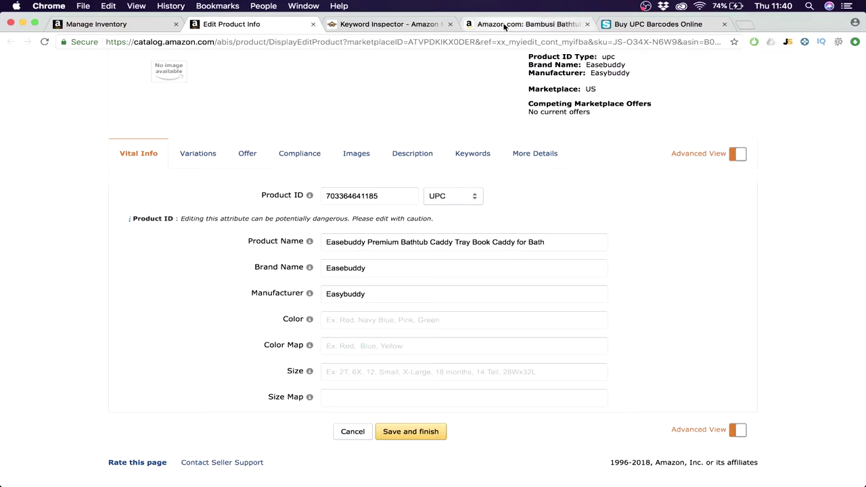
pyautogui.click(473, 153)
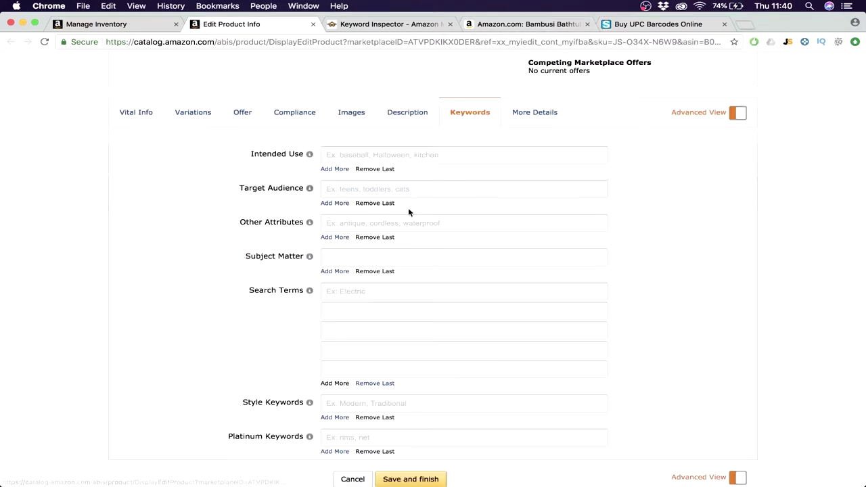
pyautogui.click(401, 292)
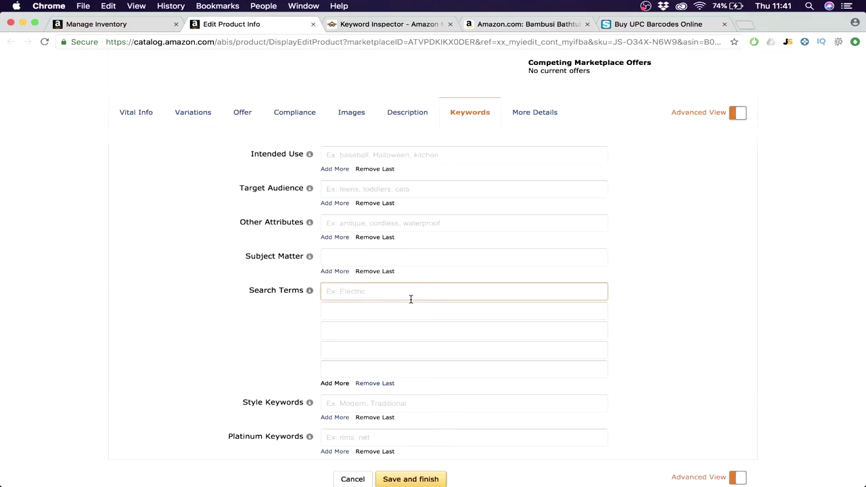
pyautogui.click(407, 112)
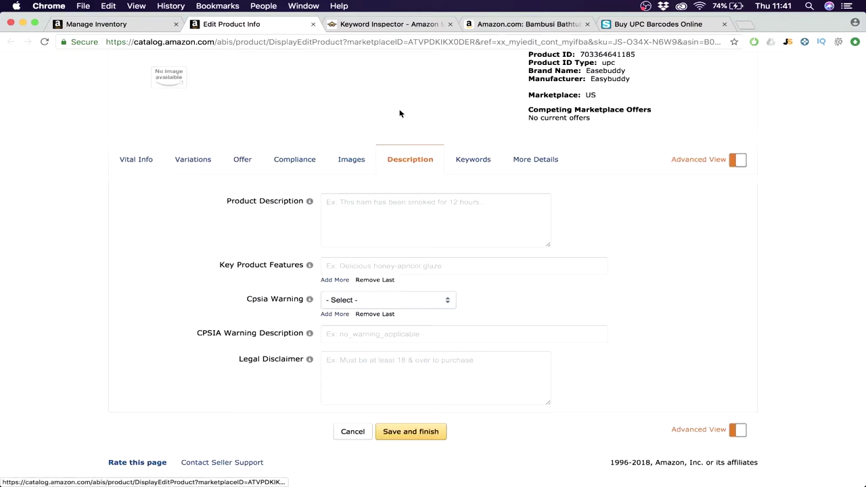
pyautogui.click(389, 213)
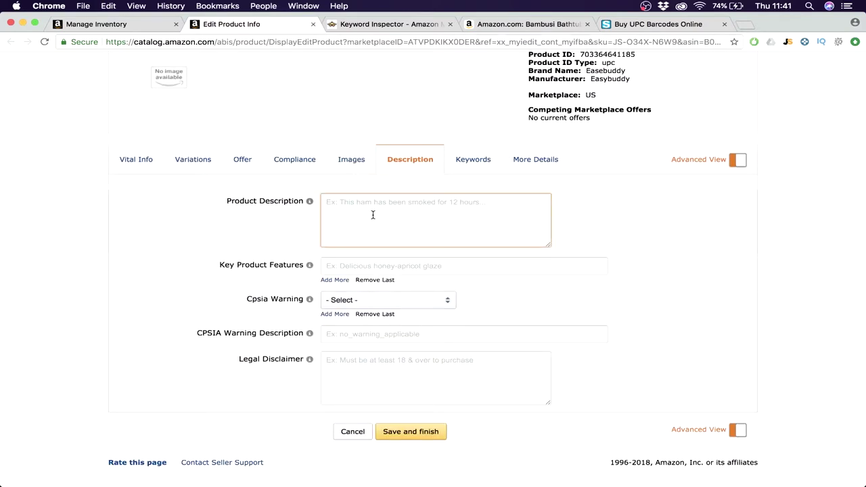
pyautogui.click(501, 23)
pyautogui.scroll(-15, 482, 340)
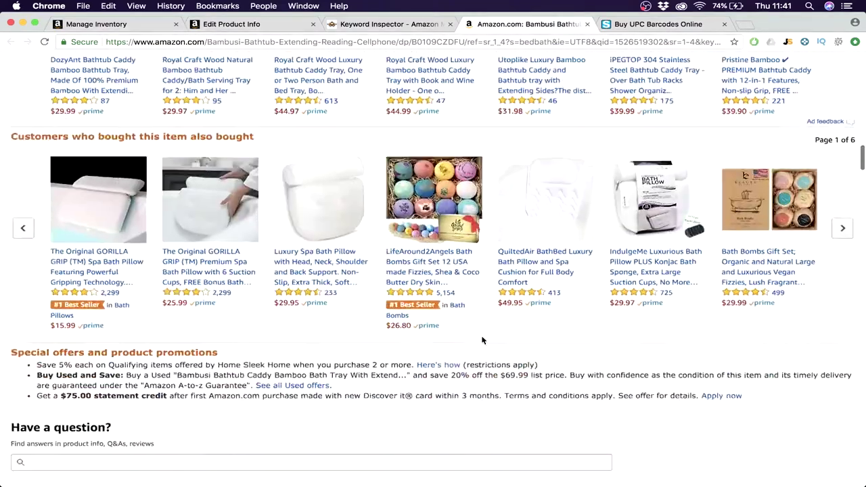
pyautogui.scroll(-10, 482, 340)
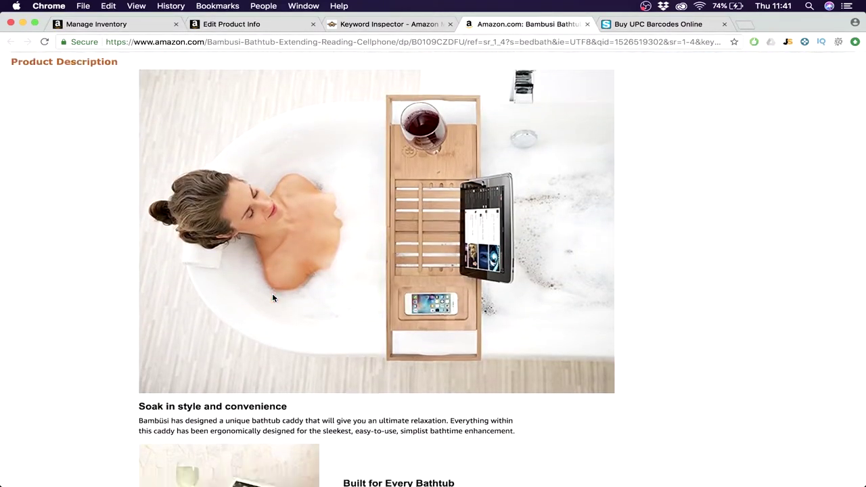
pyautogui.scroll(-3, 273, 298)
pyautogui.scroll(-10, 273, 296)
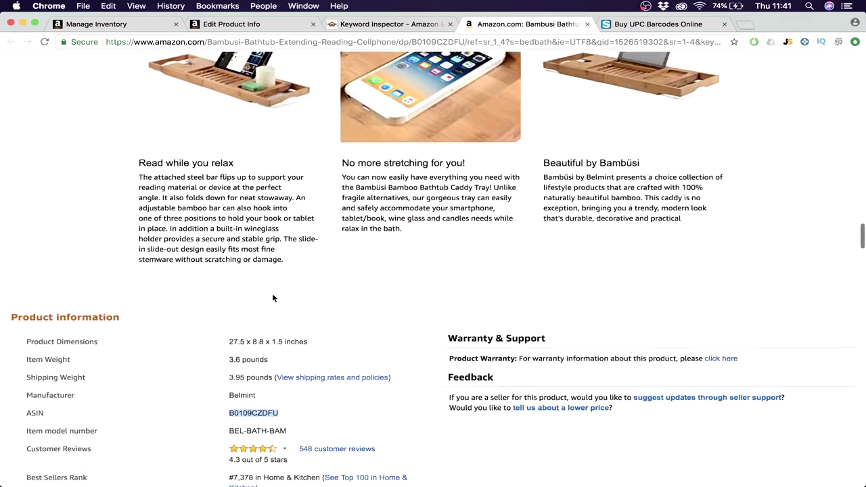
pyautogui.scroll(3, 272, 297)
pyautogui.scroll(15, 273, 298)
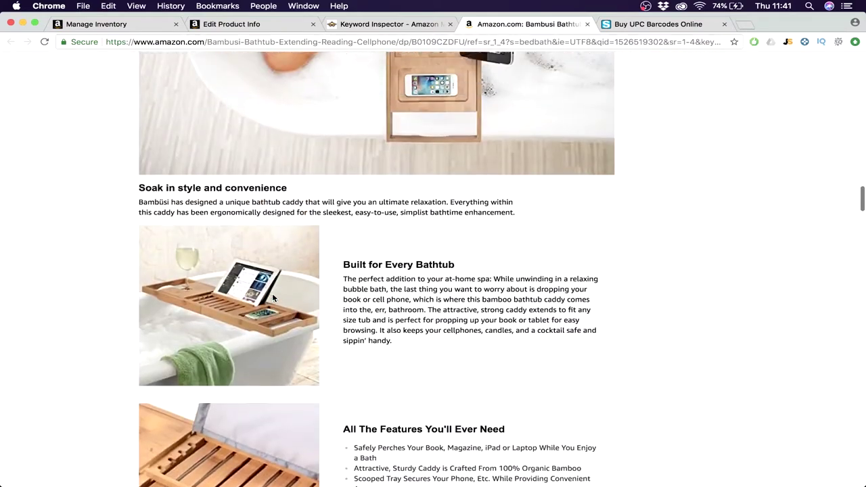
pyautogui.scroll(6, 272, 297)
pyautogui.scroll(-5, 273, 298)
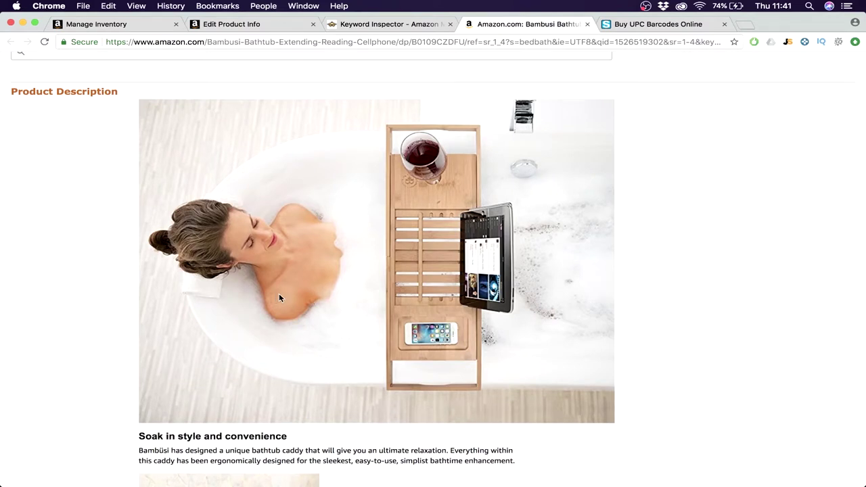
pyautogui.scroll(12, 542, 311)
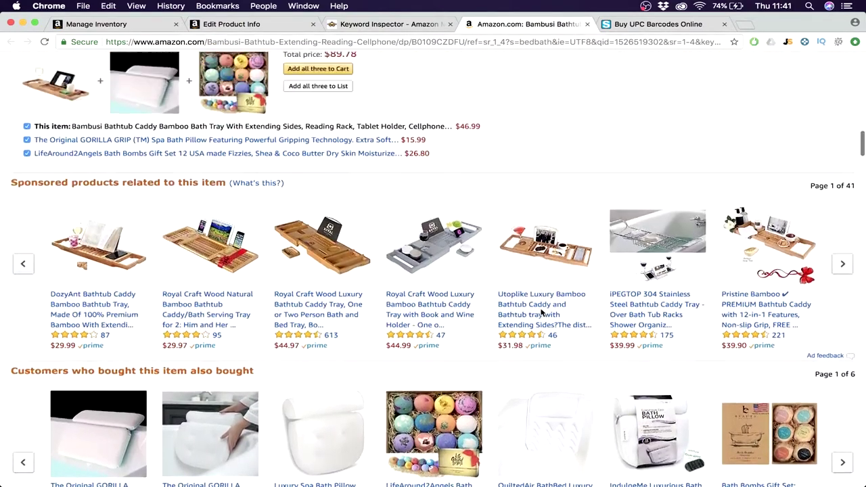
pyautogui.scroll(3, 541, 312)
pyautogui.click(264, 26)
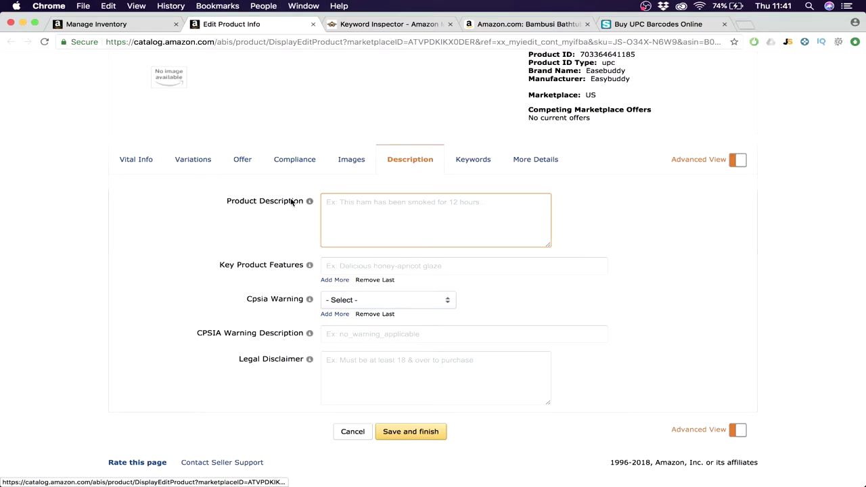
# - Add five Key Product Features bullet entries to the caddy listing
pyautogui.click(348, 266)
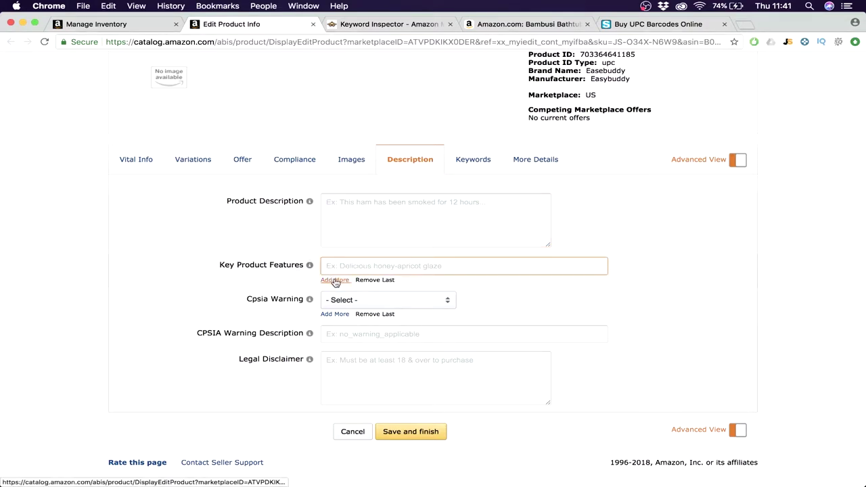
pyautogui.click(335, 282)
pyautogui.click(335, 282)
pyautogui.click(337, 283)
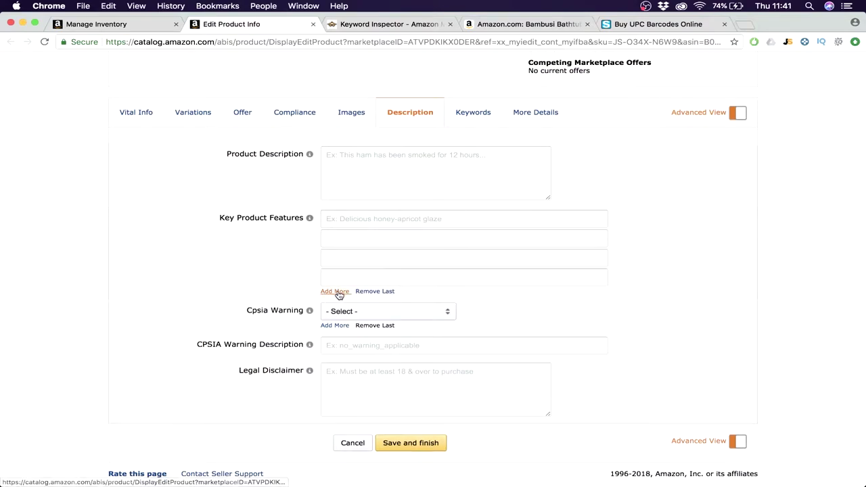
pyautogui.click(338, 292)
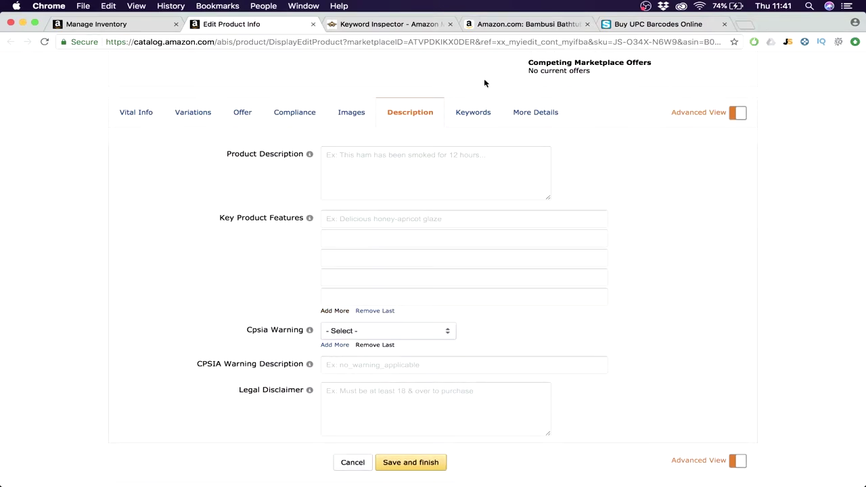
# - Read the competitor's bullet points, then bring up the listing's empty Keywords fields
pyautogui.click(496, 26)
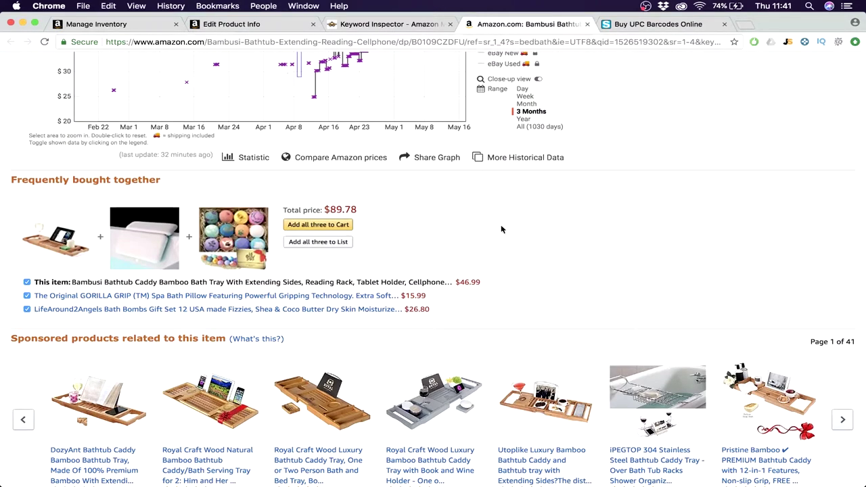
pyautogui.scroll(15, 502, 230)
pyautogui.scroll(-5, 500, 226)
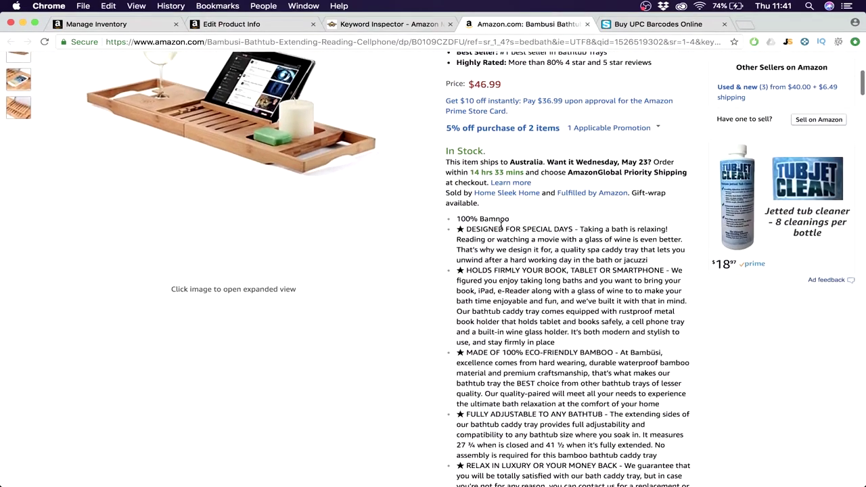
pyautogui.scroll(-3, 502, 226)
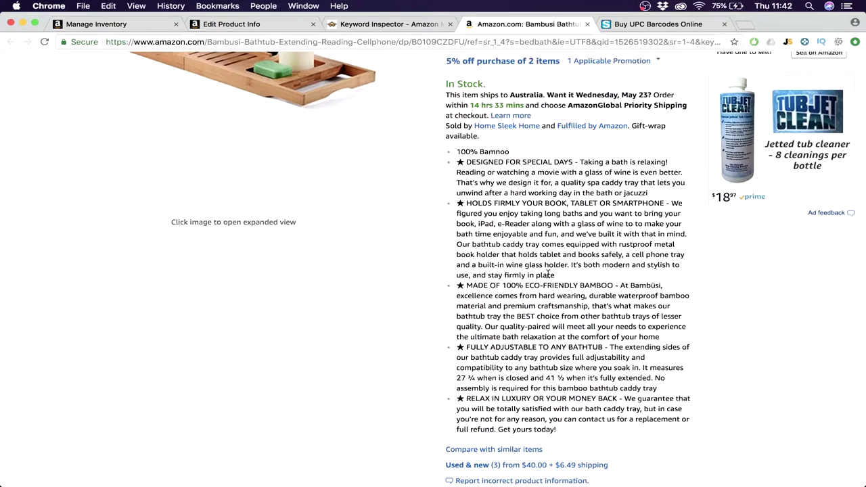
pyautogui.scroll(5, 545, 274)
pyautogui.scroll(-5, 539, 270)
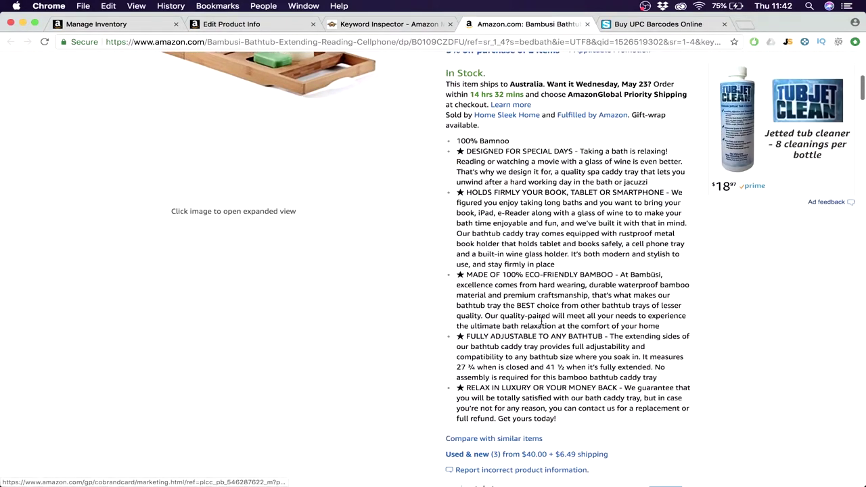
pyautogui.scroll(-20, 539, 271)
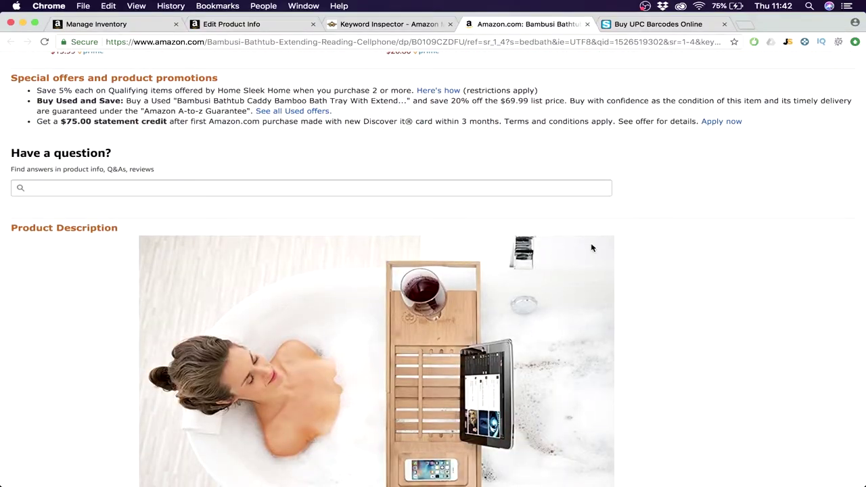
pyautogui.scroll(20, 592, 248)
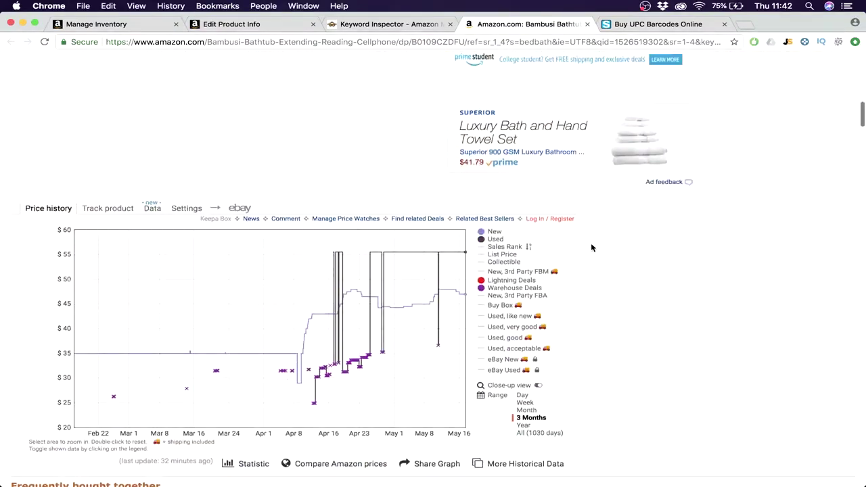
pyautogui.click(238, 25)
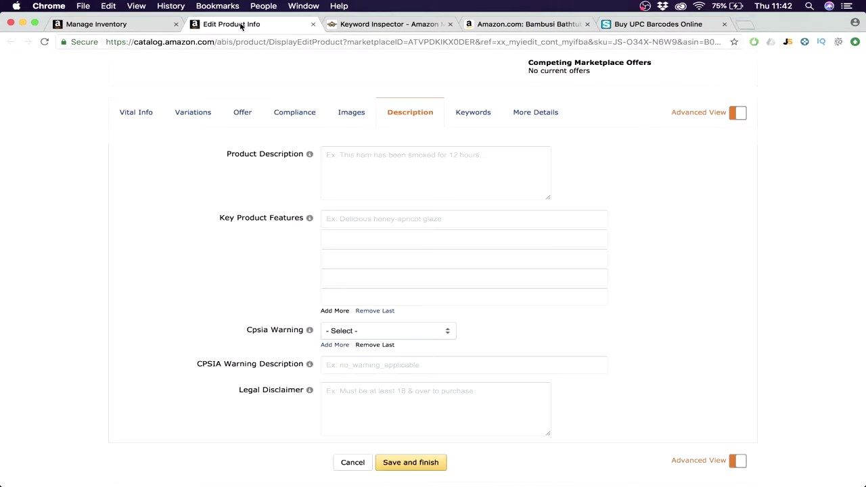
pyautogui.click(473, 115)
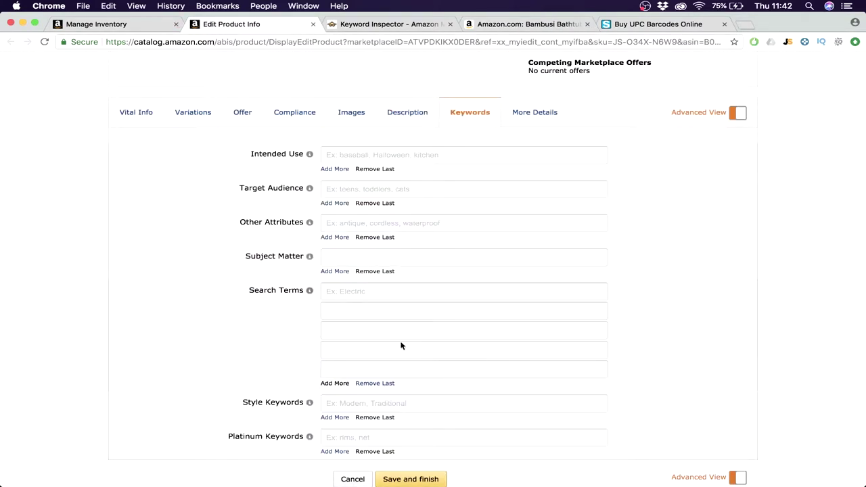
pyautogui.click(398, 293)
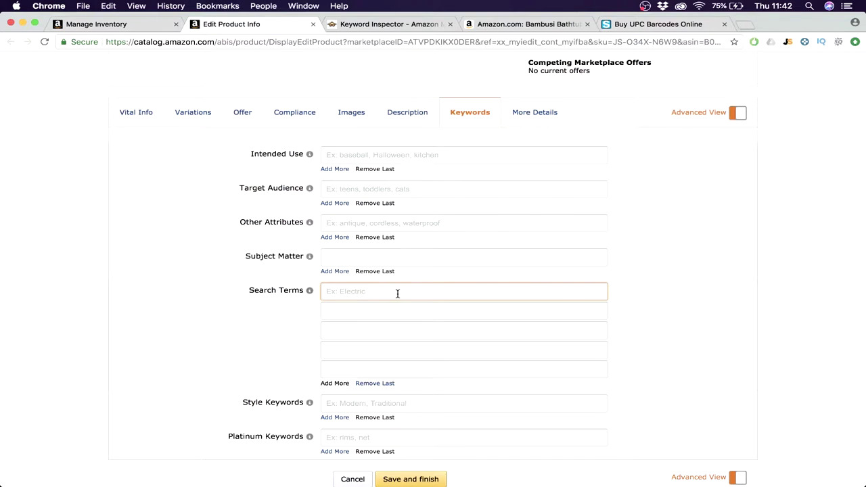
pyautogui.click(390, 25)
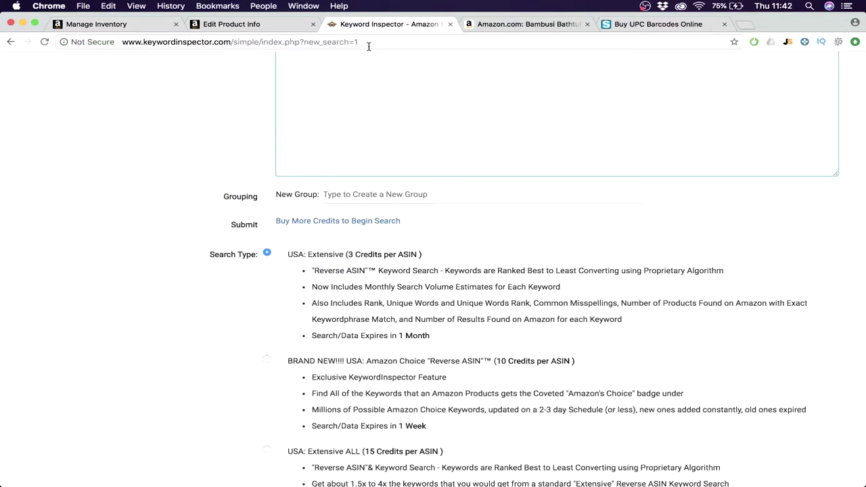
pyautogui.moveTo(605, 464)
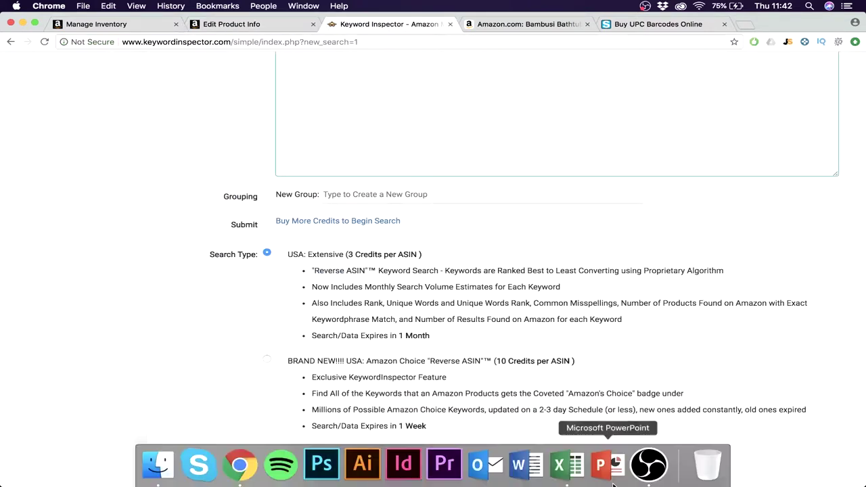
pyautogui.click(569, 464)
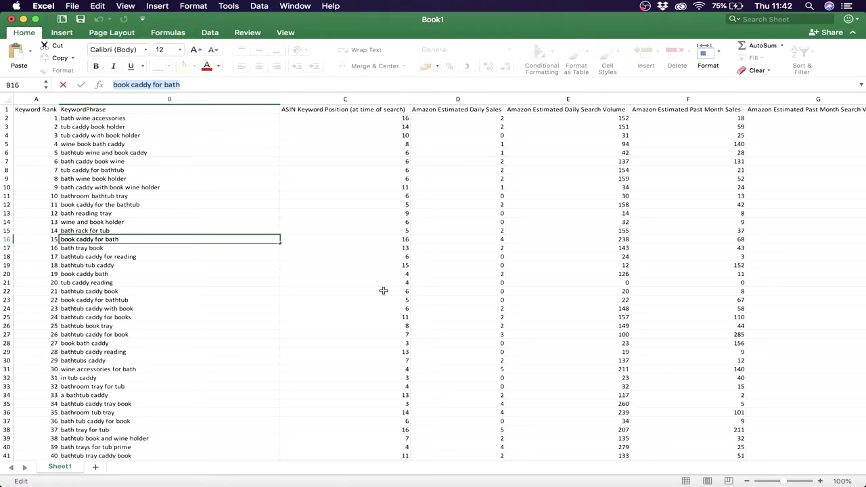
pyautogui.moveTo(362, 464)
pyautogui.click(242, 464)
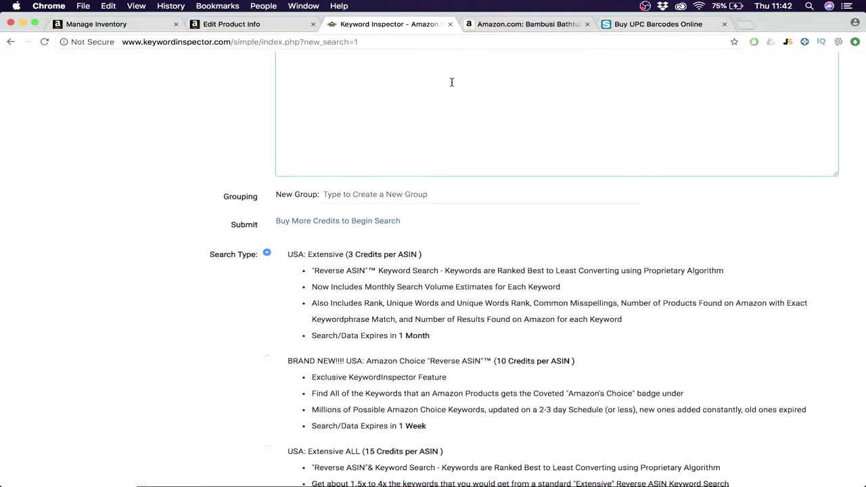
pyautogui.click(245, 28)
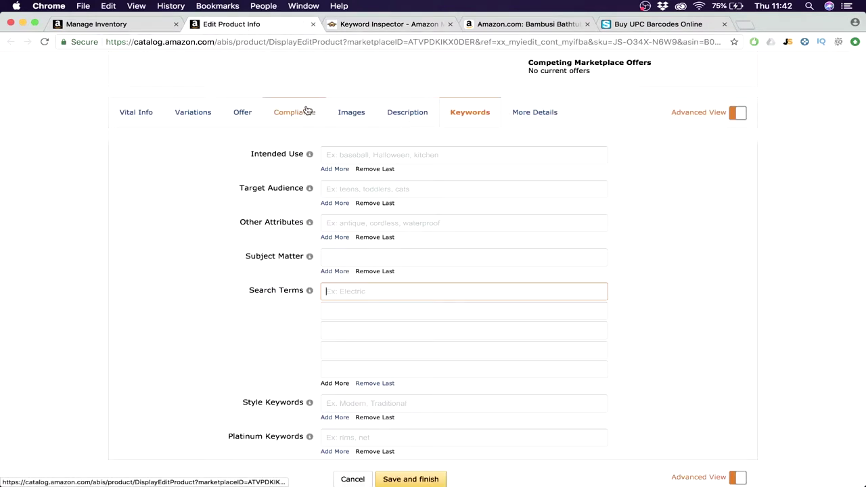
pyautogui.click(410, 114)
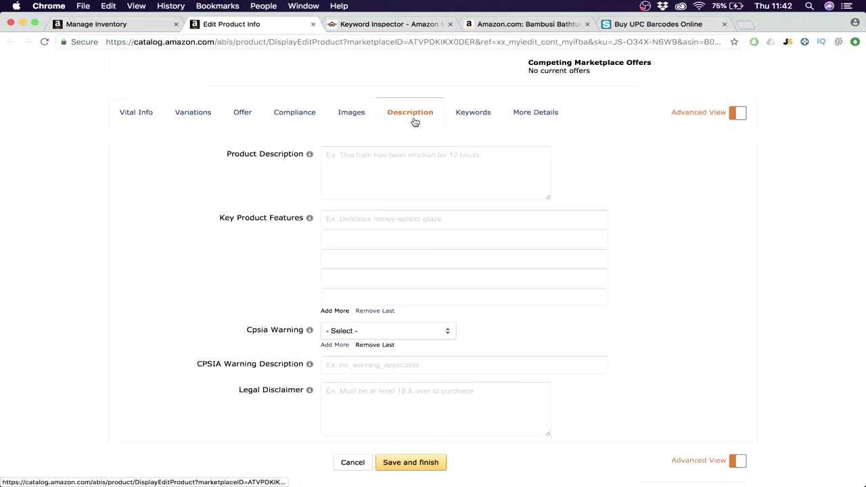
# - Step through the Images, Compliance and $35.00 Offer sections, ending on More Details
pyautogui.click(347, 115)
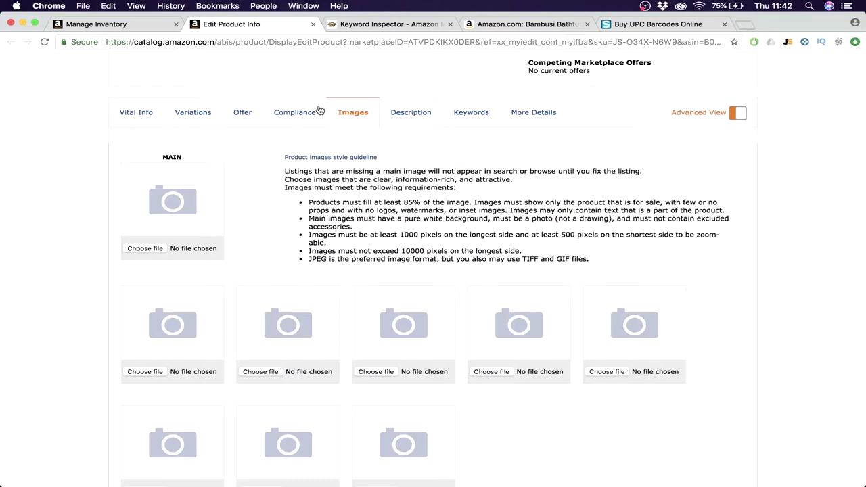
pyautogui.click(285, 117)
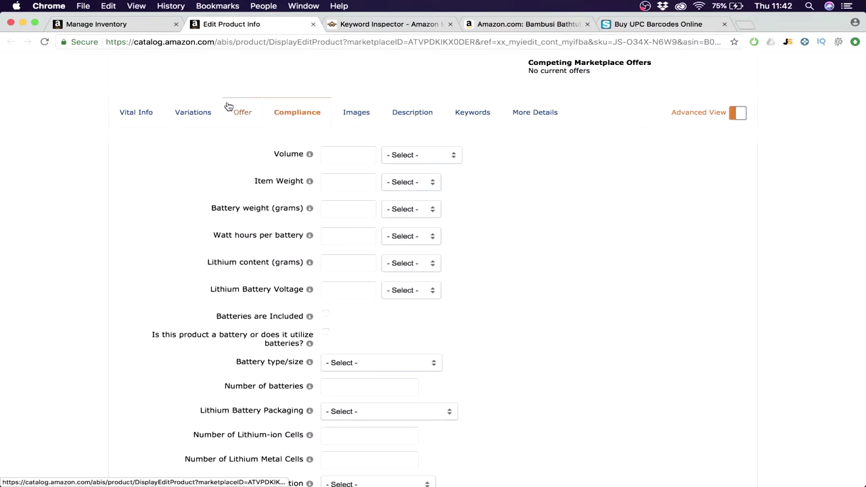
pyautogui.click(247, 119)
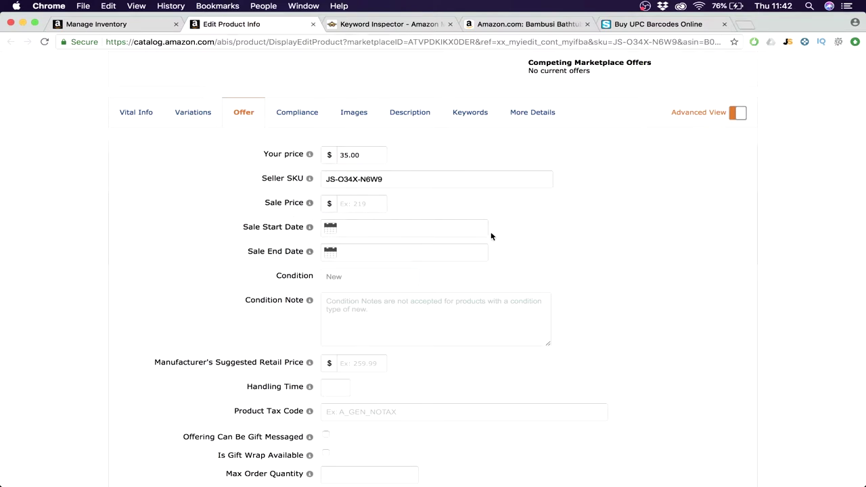
pyautogui.scroll(-3, 491, 231)
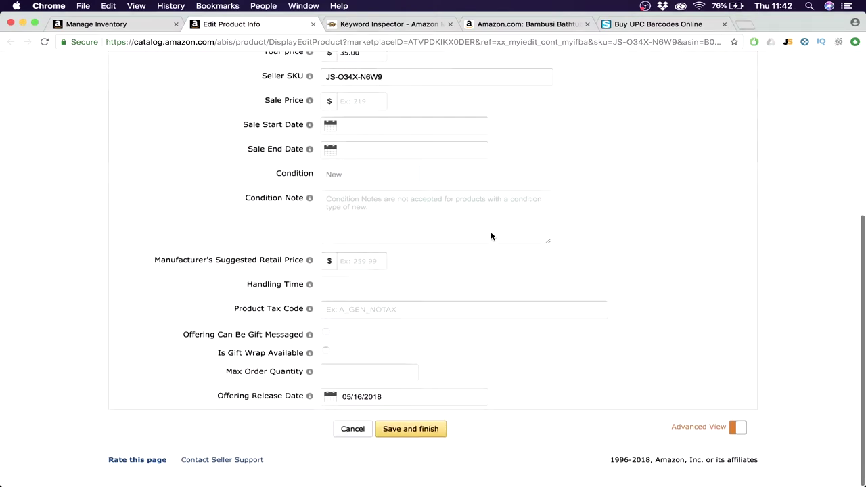
pyautogui.scroll(4, 491, 234)
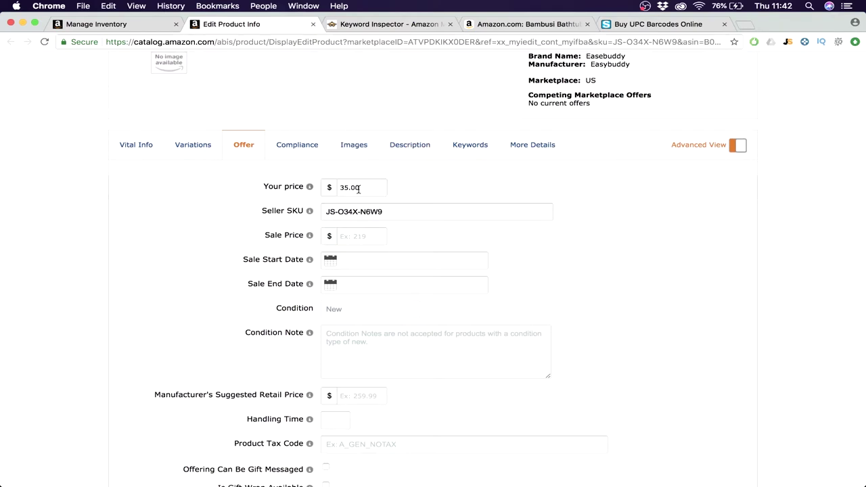
pyautogui.scroll(-4, 357, 190)
pyautogui.scroll(4, 464, 333)
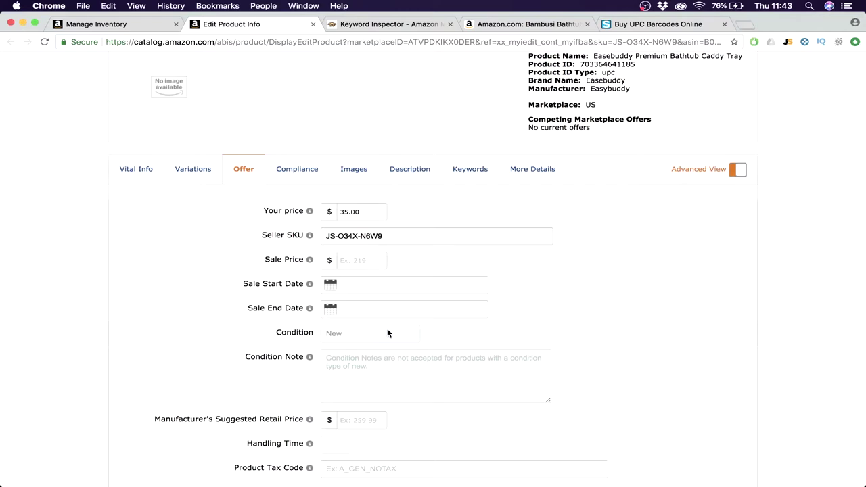
pyautogui.click(520, 174)
# - Recheck More Details, Keywords and Description, ending on Vital Info's 'Book Caddy for Bath' name
pyautogui.scroll(-1, 476, 280)
pyautogui.scroll(-3, 475, 280)
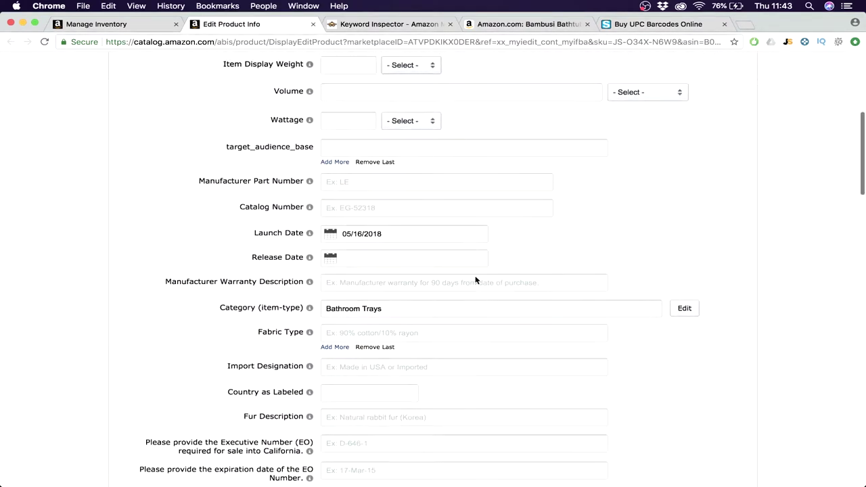
pyautogui.scroll(3, 476, 278)
pyautogui.click(462, 123)
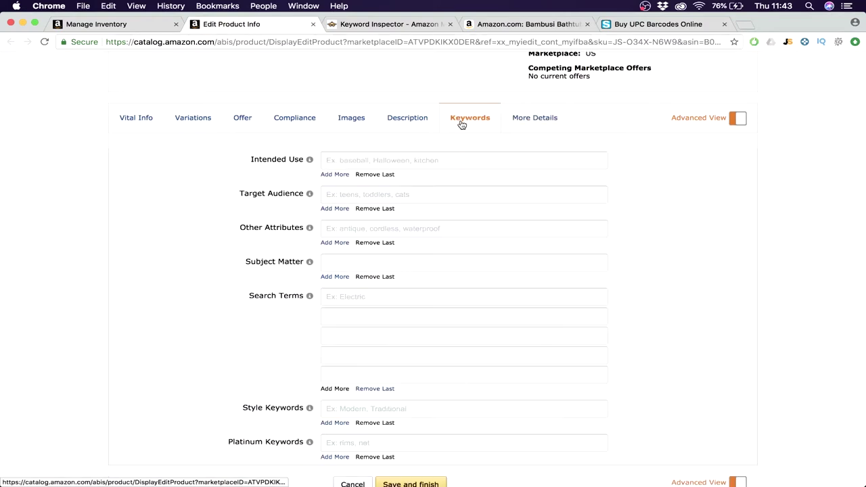
pyautogui.click(403, 120)
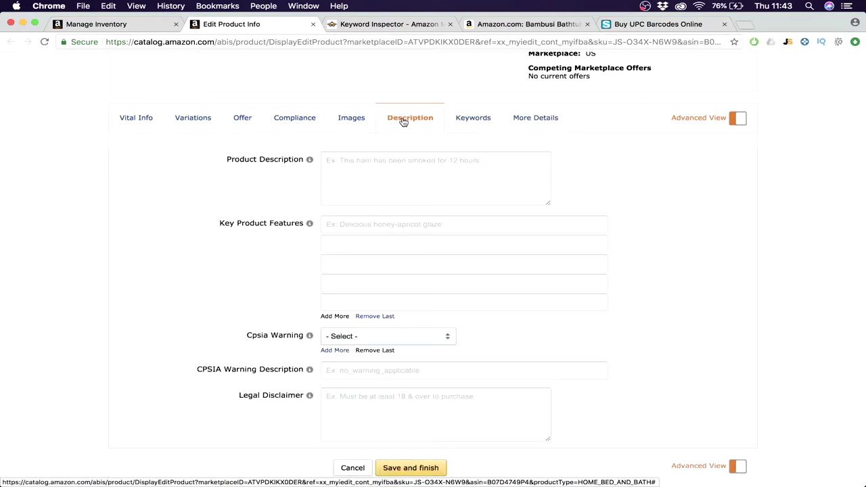
pyautogui.click(141, 119)
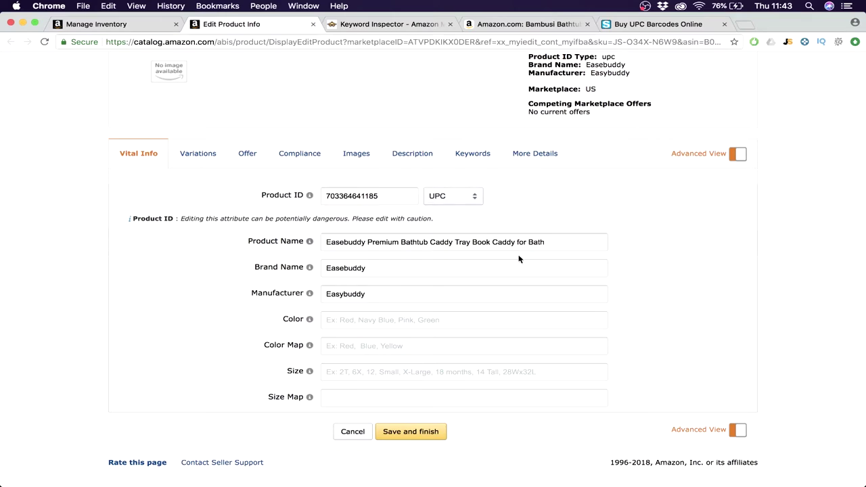
# - Browse the $46.99 Bambusi caddy's product photos, ending on the bamboo slat close-up
pyautogui.click(515, 24)
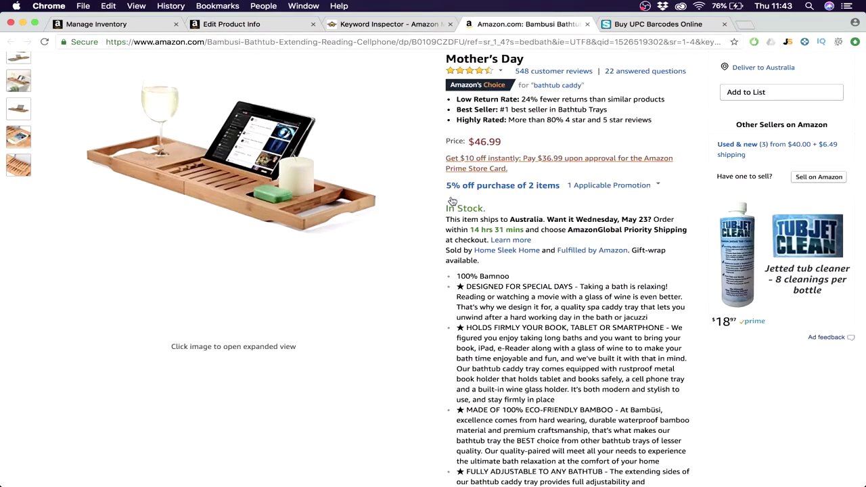
pyautogui.scroll(8, 587, 316)
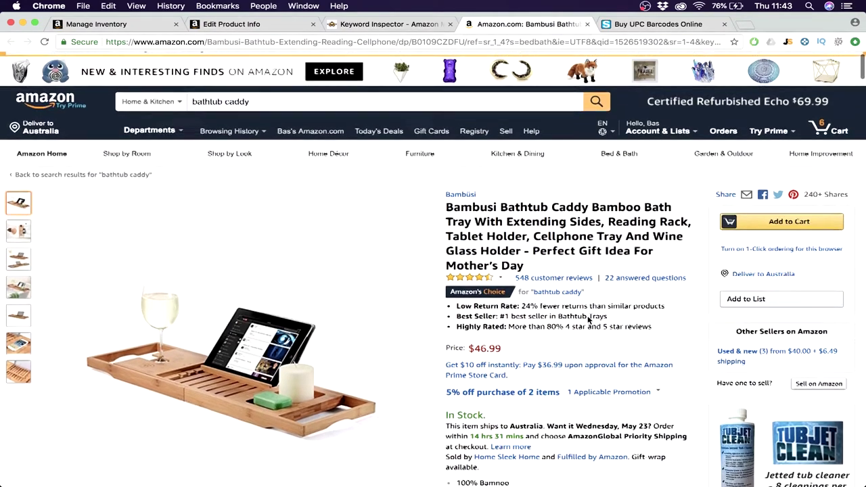
pyautogui.scroll(-2, 588, 316)
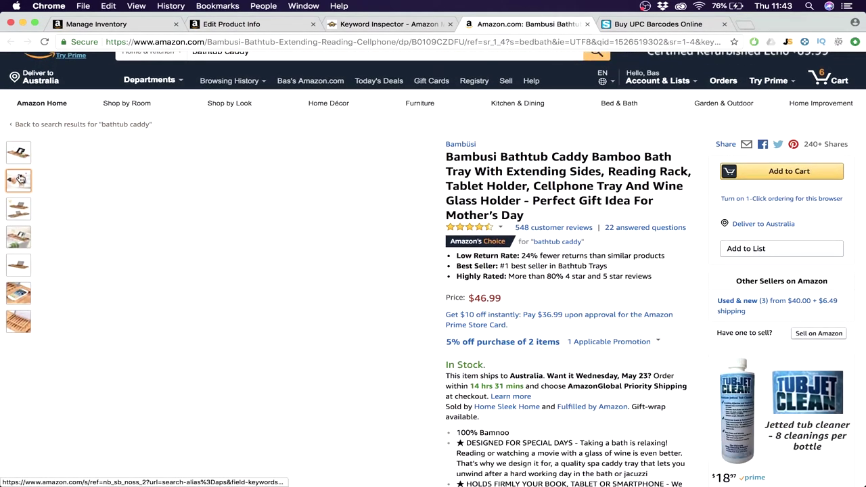
pyautogui.moveTo(20, 192)
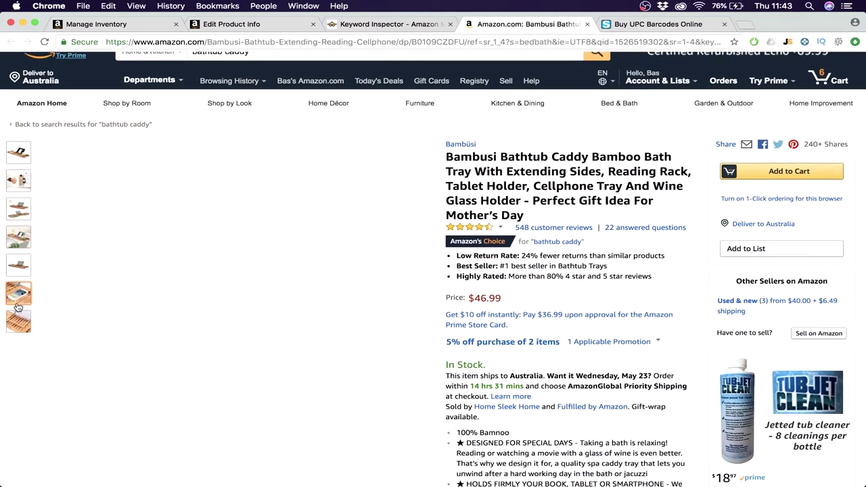
pyautogui.moveTo(18, 319)
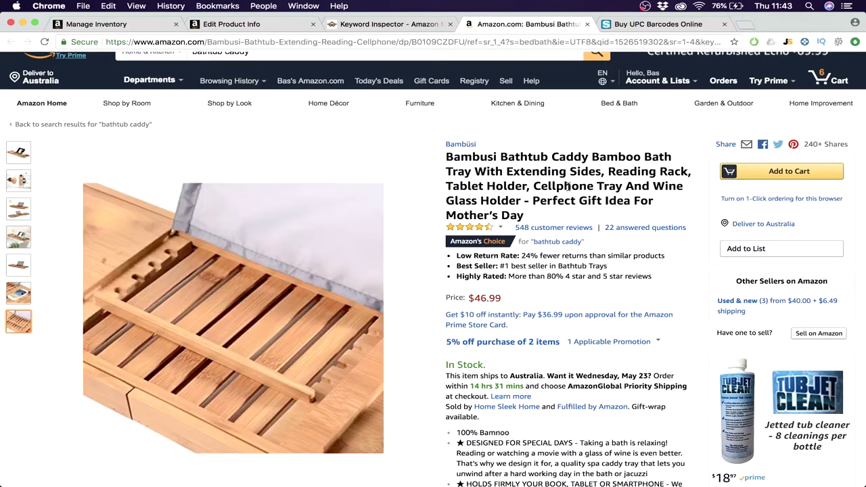